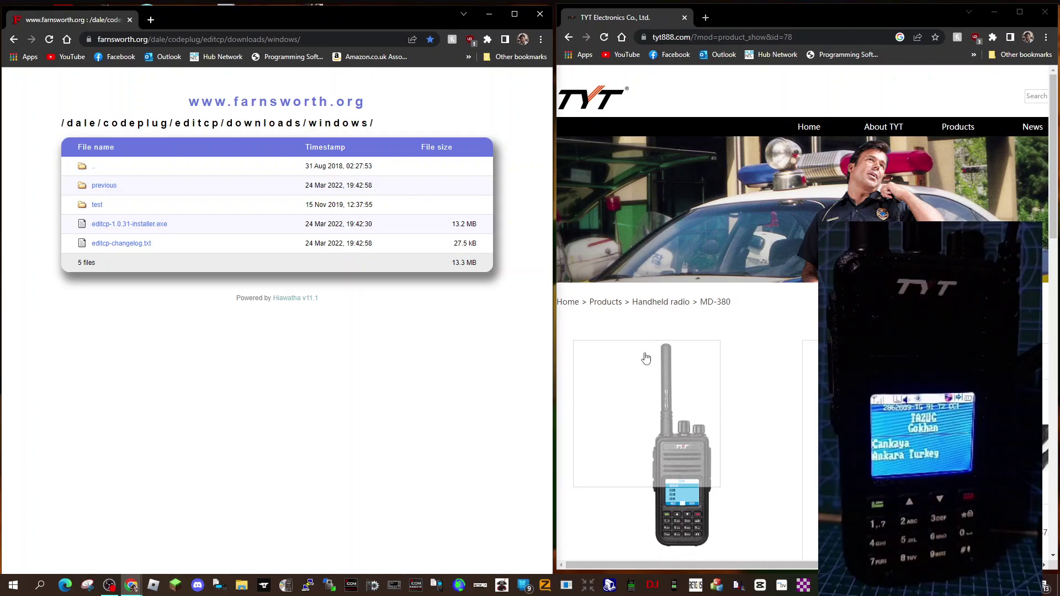
# - Scroll the TYT product page down to the MD-380 heading and product overview
pyautogui.scroll(-1, 767, 337)
pyautogui.scroll(-2, 770, 338)
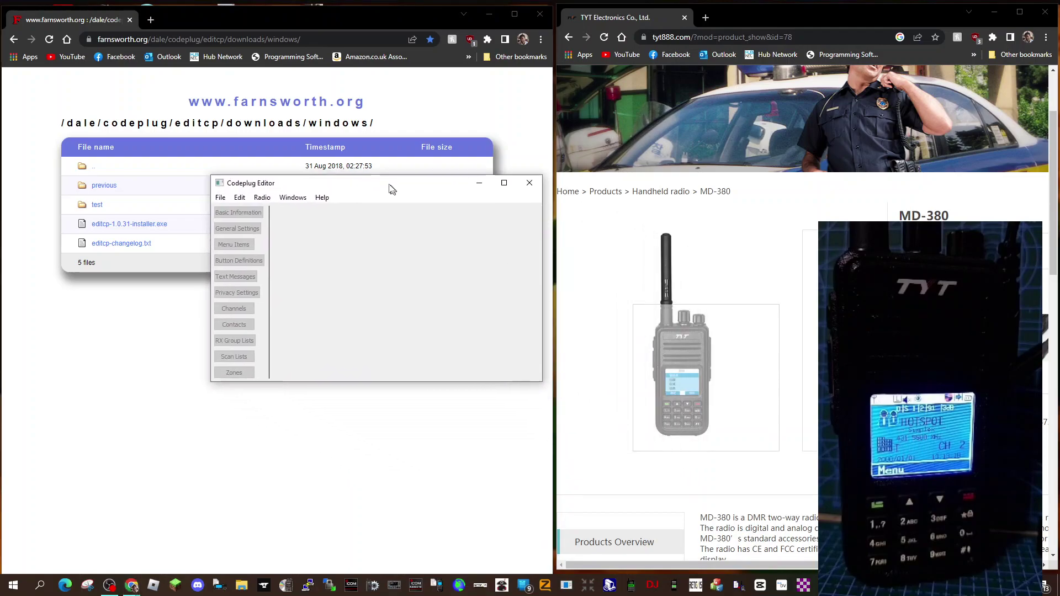
# - Read the radio's codeplug as model MD-380, 400-480 MHz, into a new codeplug1 document
pyautogui.moveTo(547, 270); pyautogui.dragTo(389, 187)
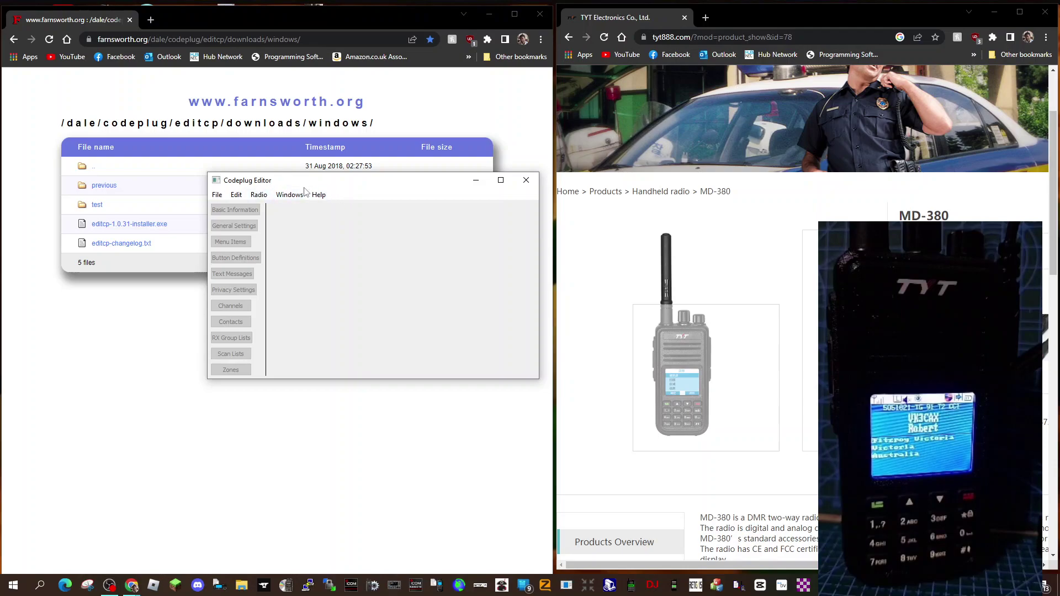
pyautogui.click(260, 199)
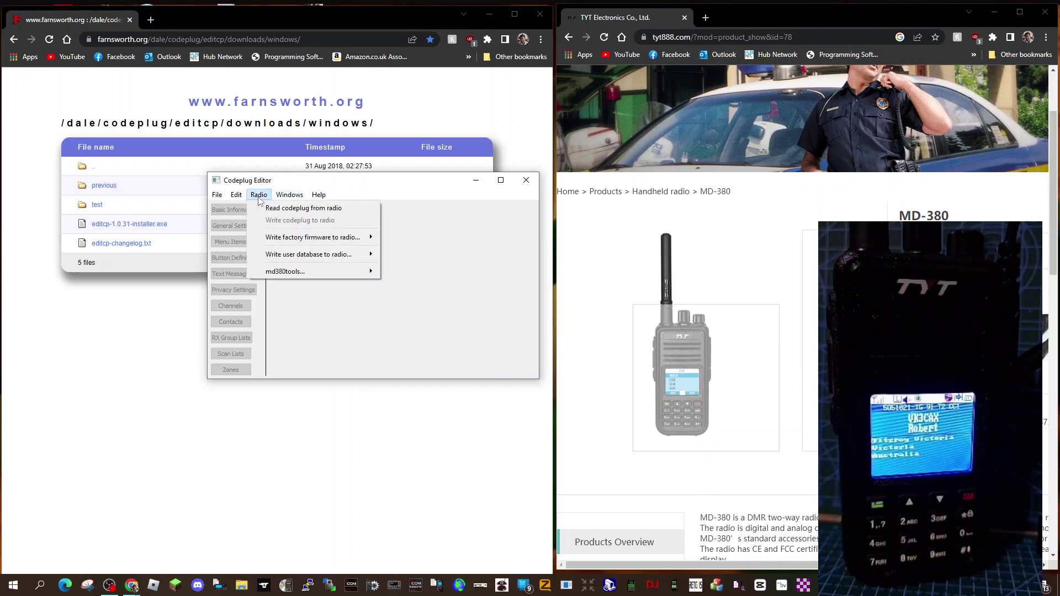
pyautogui.click(285, 210)
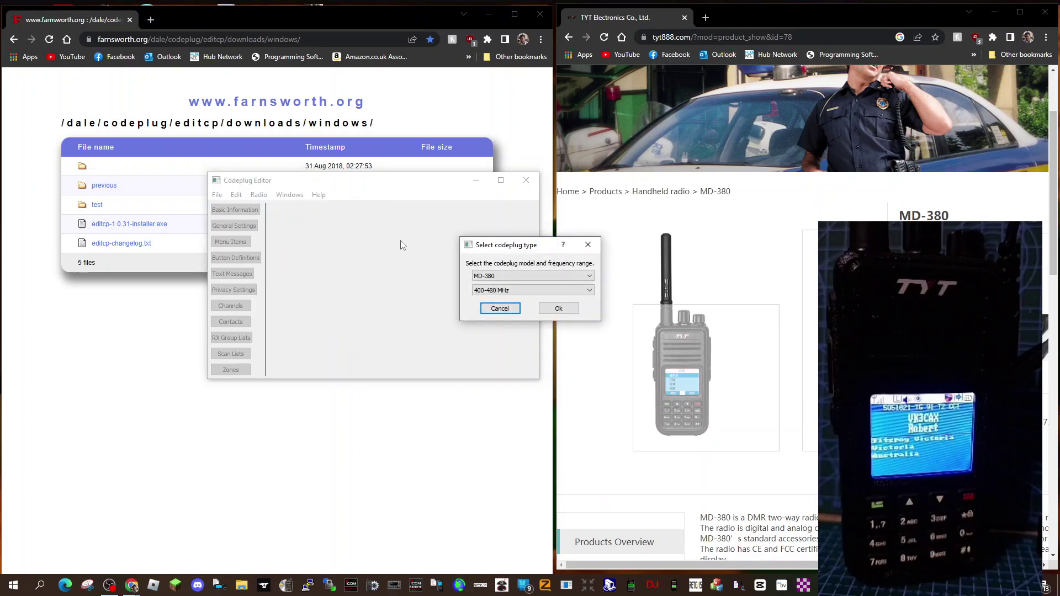
pyautogui.click(589, 276)
pyautogui.click(590, 277)
pyautogui.click(589, 291)
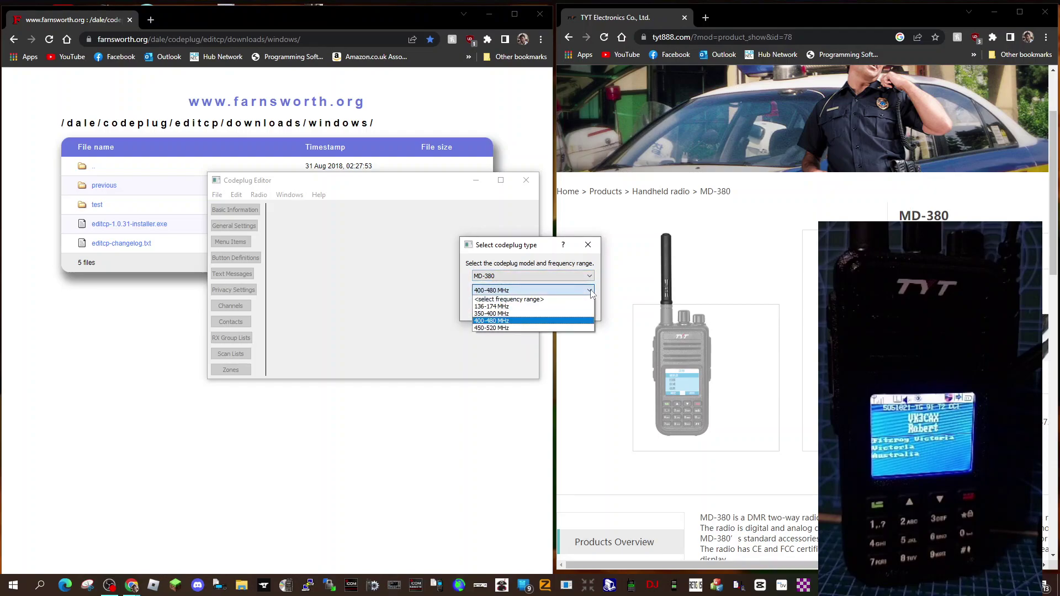
pyautogui.click(491, 297)
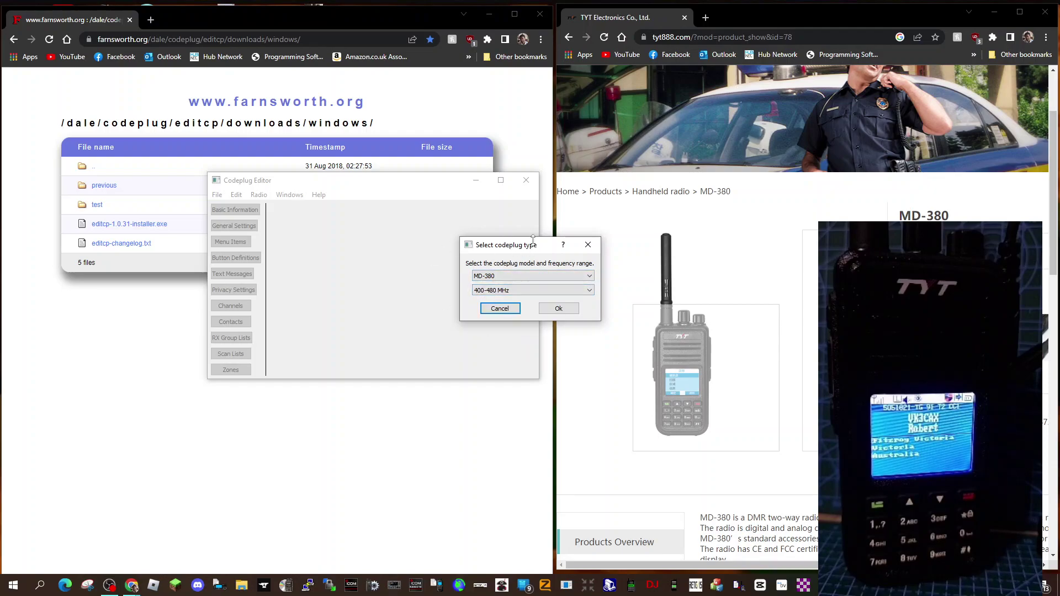
pyautogui.moveTo(534, 244); pyautogui.dragTo(430, 246)
pyautogui.click(448, 307)
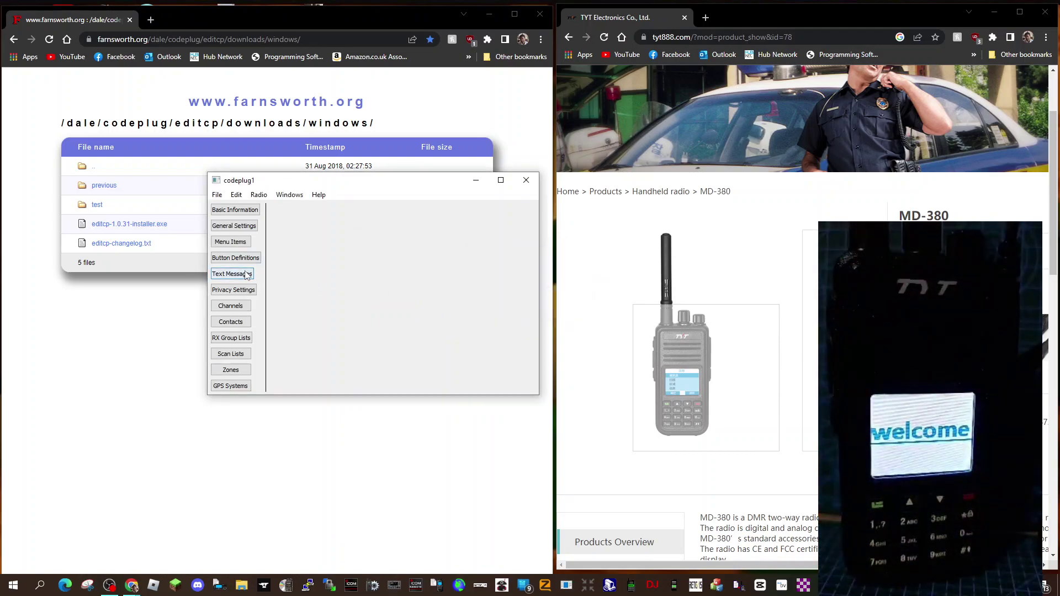
pyautogui.moveTo(387, 183); pyautogui.dragTo(354, 213)
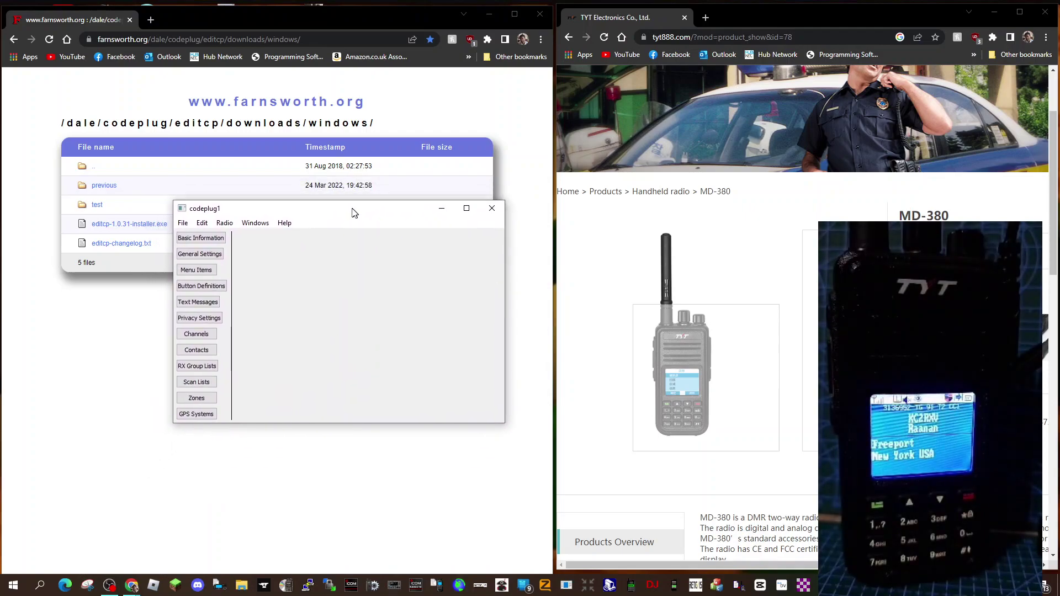
pyautogui.click(196, 337)
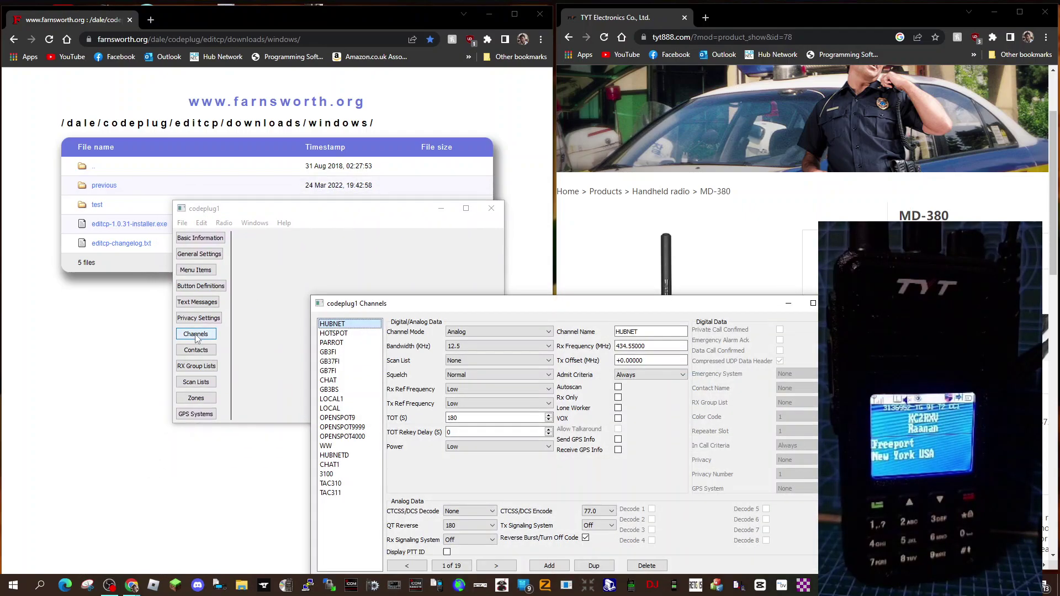
pyautogui.moveTo(513, 310); pyautogui.dragTo(486, 186)
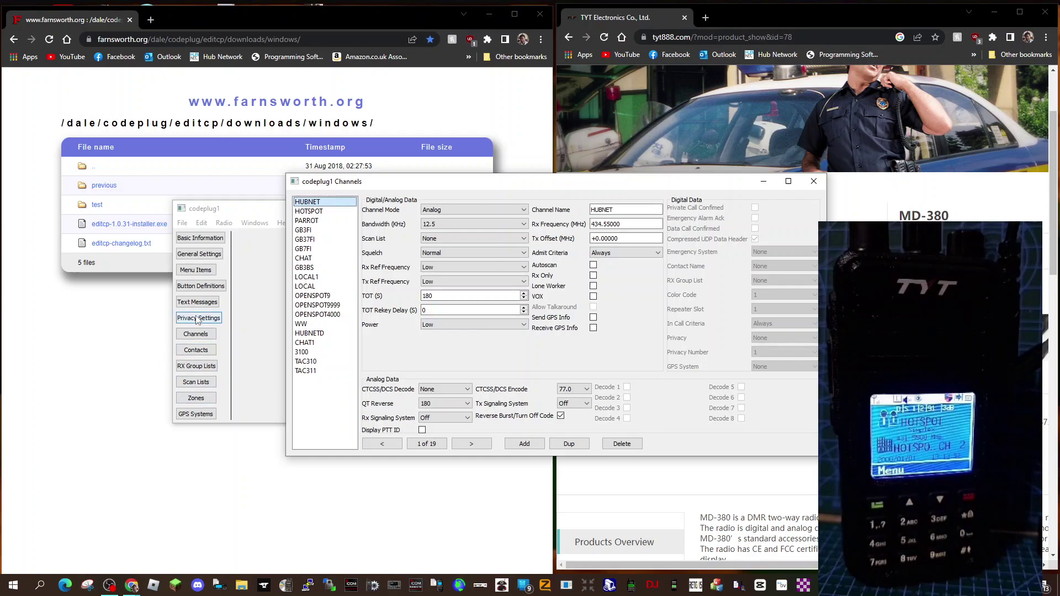
pyautogui.click(198, 397)
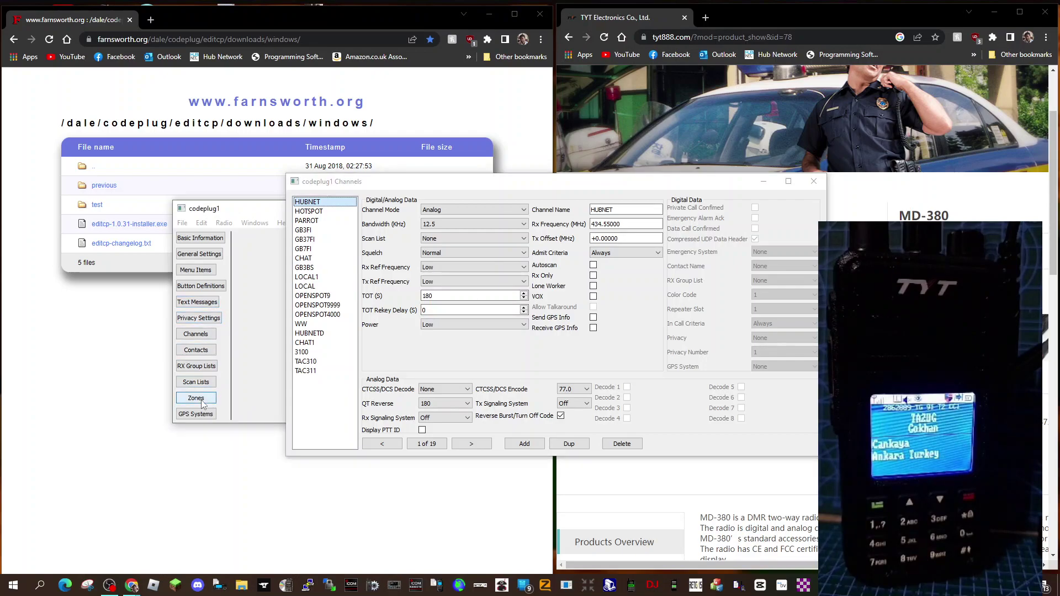
pyautogui.click(661, 303)
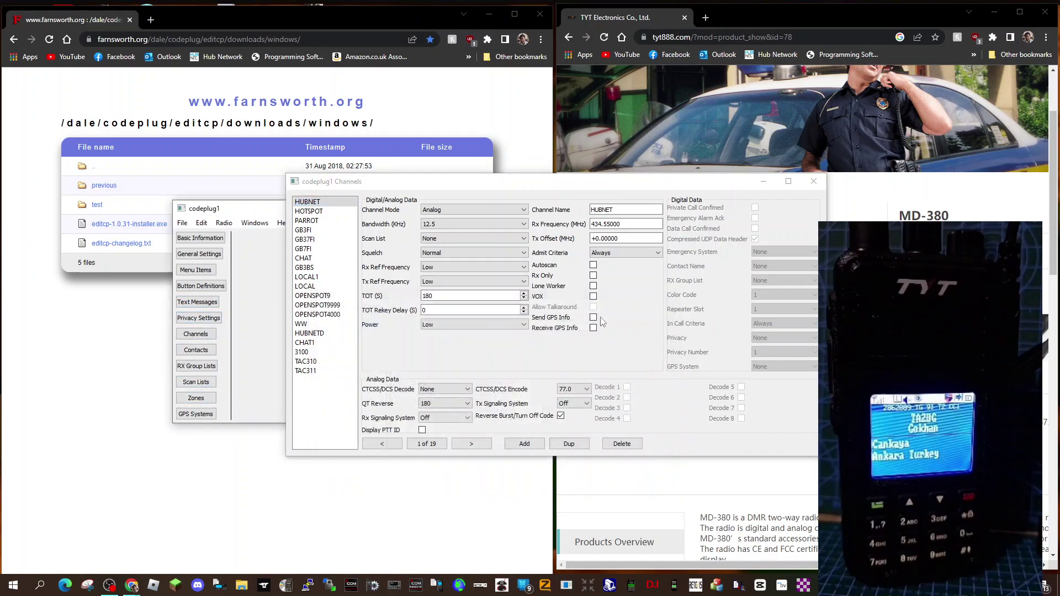
pyautogui.click(196, 350)
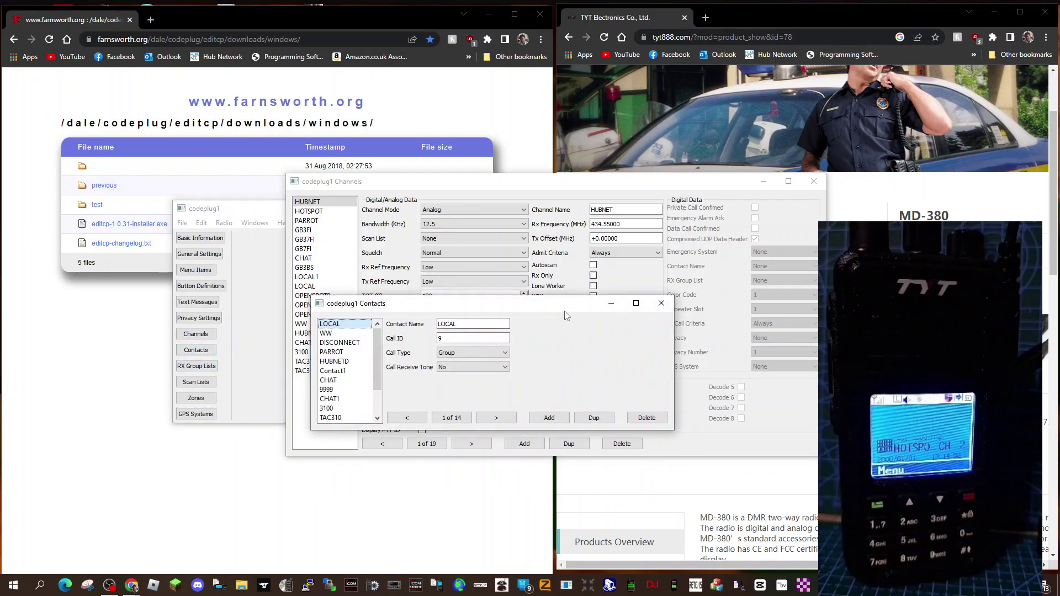
pyautogui.click(661, 304)
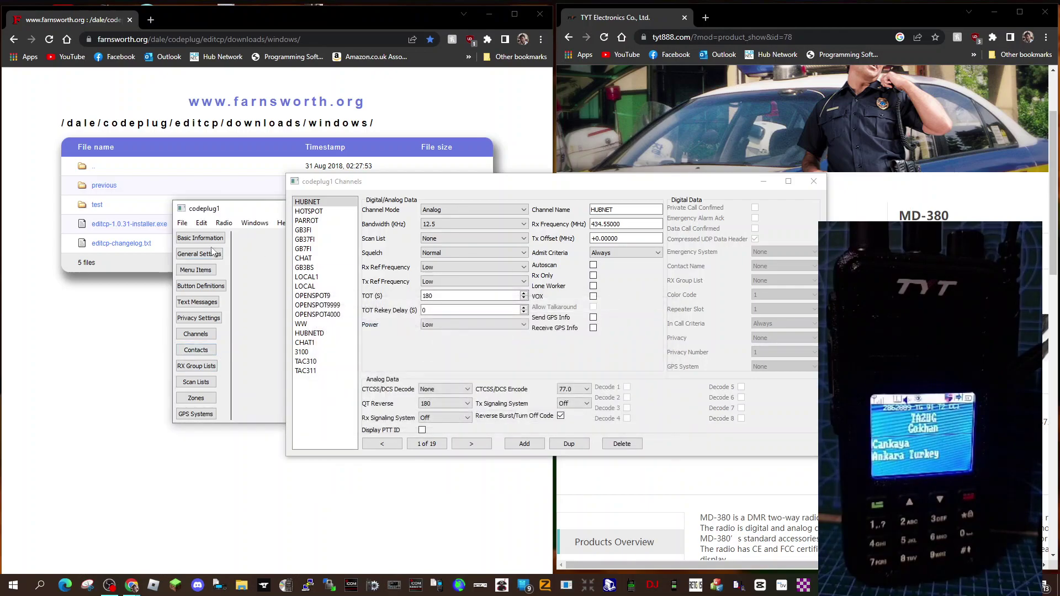
pyautogui.click(194, 239)
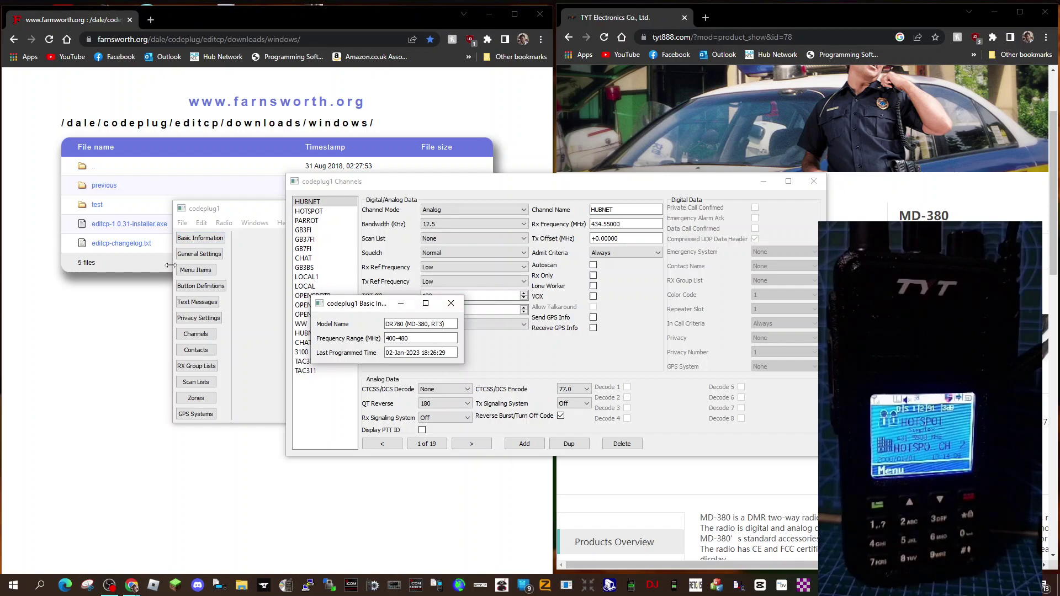
pyautogui.click(199, 254)
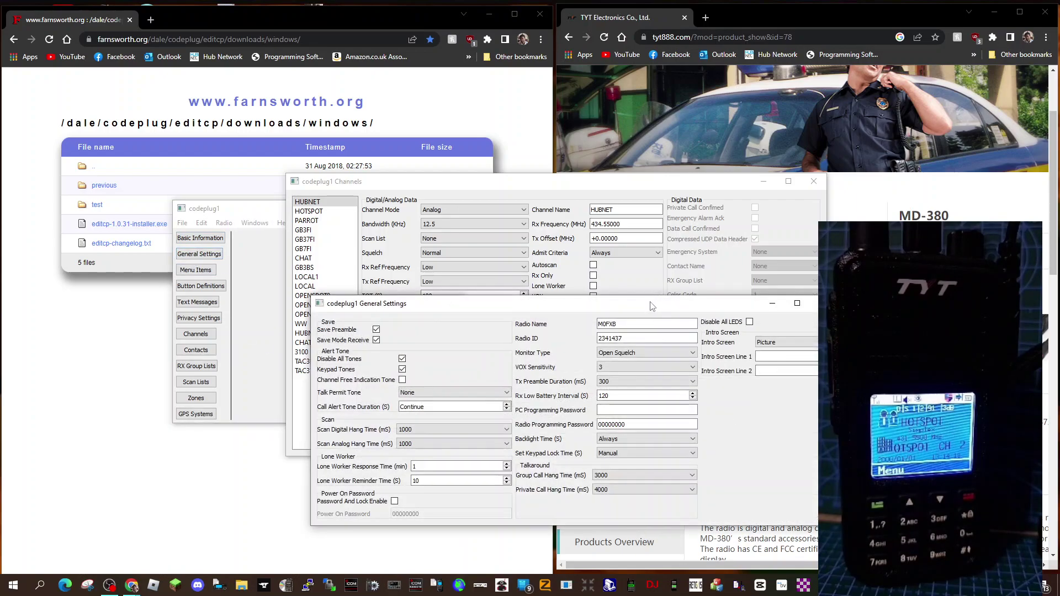
pyautogui.moveTo(654, 303); pyautogui.dragTo(535, 210)
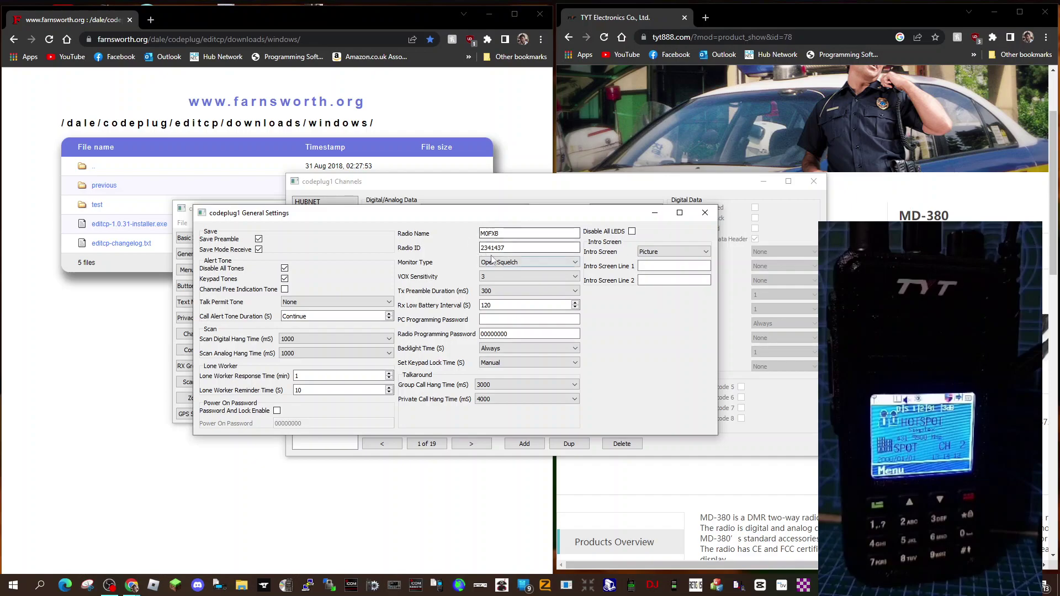
pyautogui.click(706, 214)
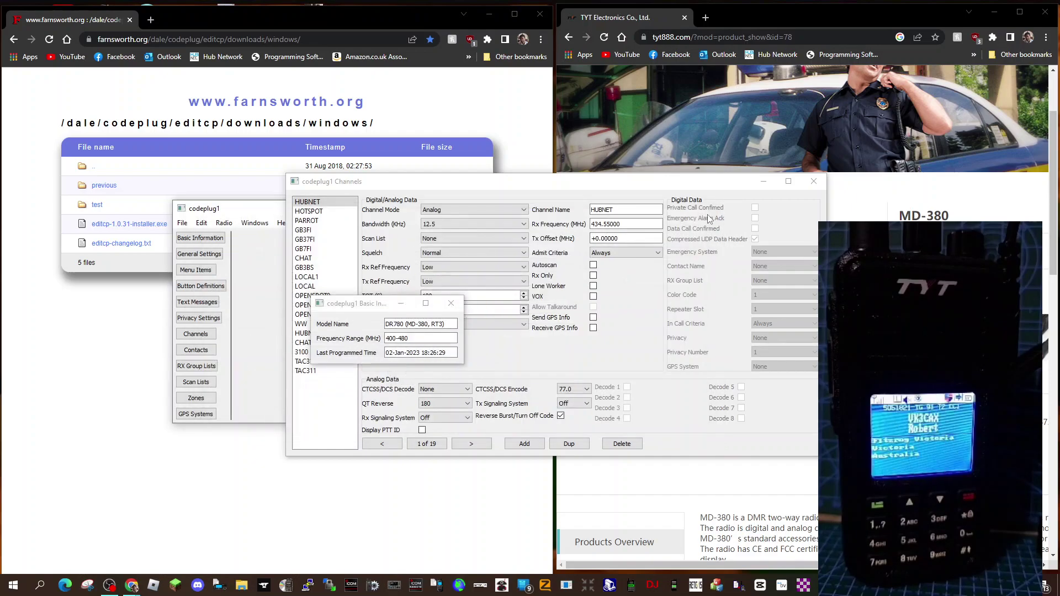
pyautogui.click(451, 303)
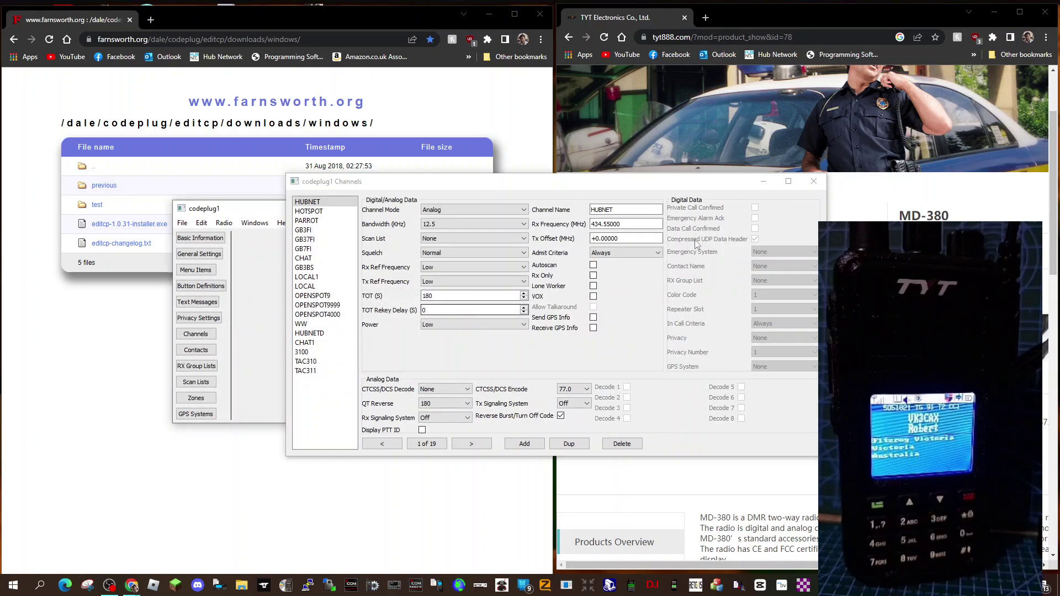
pyautogui.click(814, 183)
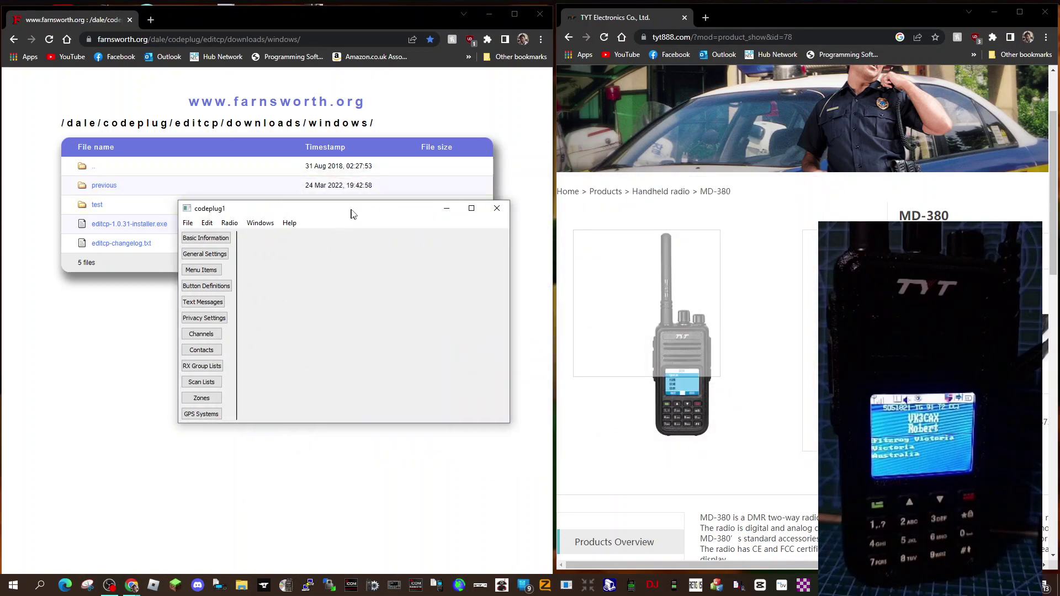
# - Save the codeplug under the name codeplug1.rdt in Desktop\TYTTOOLZ
pyautogui.click(182, 223)
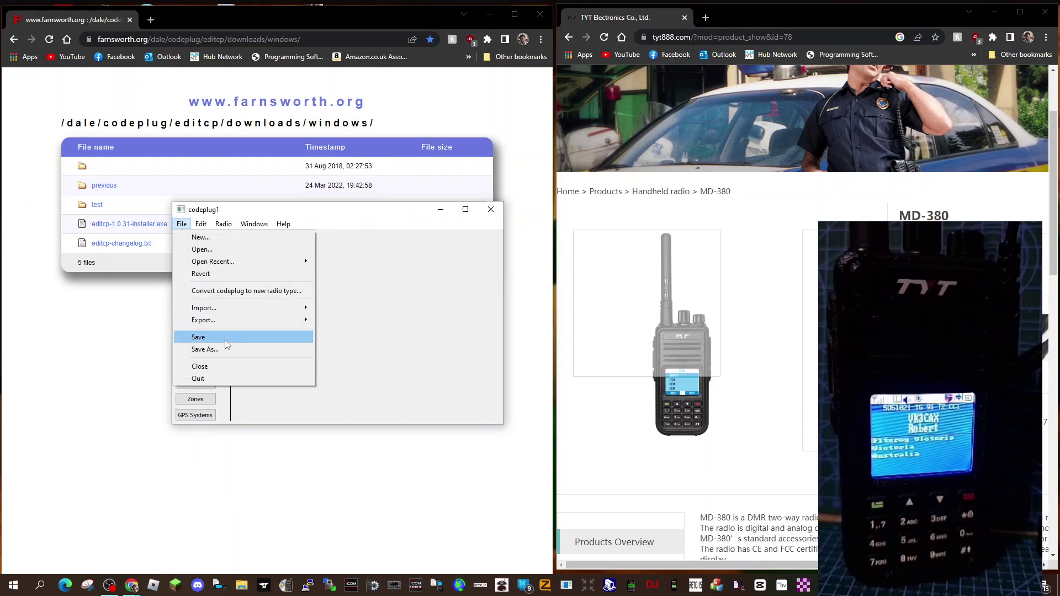
pyautogui.click(206, 337)
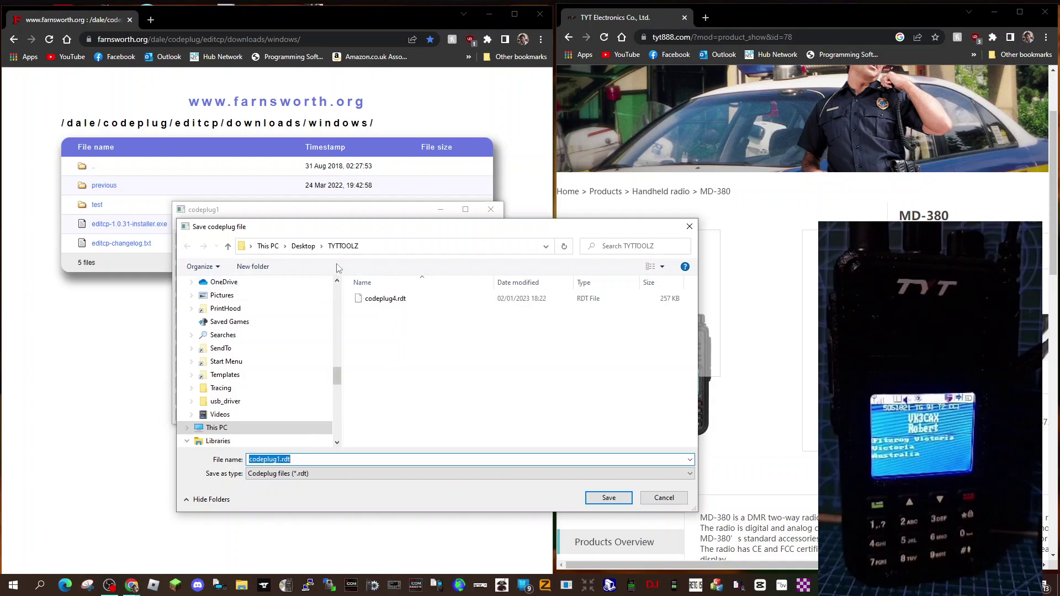
pyautogui.moveTo(436, 231); pyautogui.dragTo(410, 163)
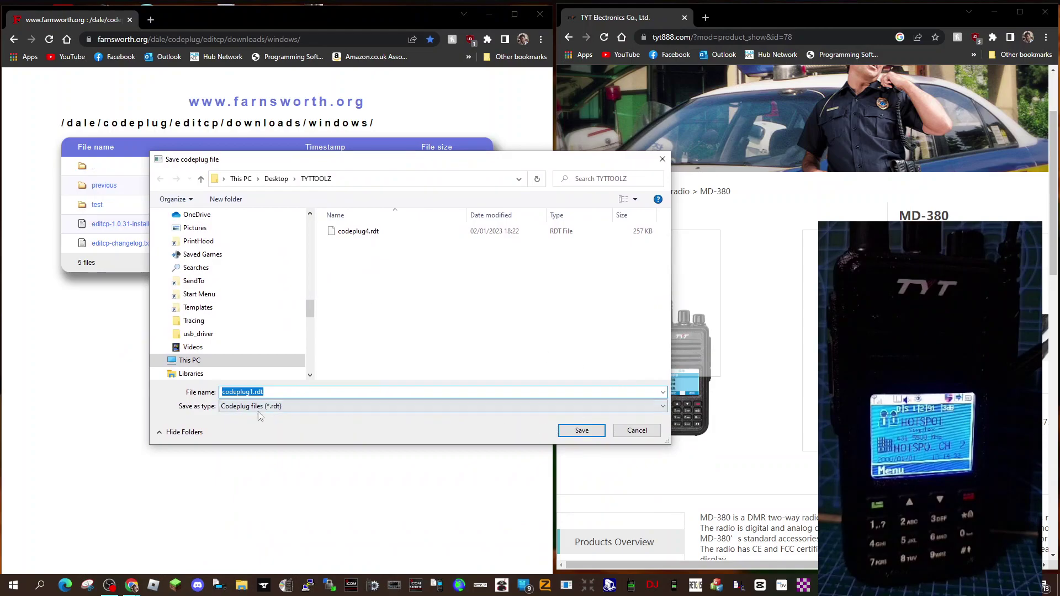
pyautogui.click(581, 430)
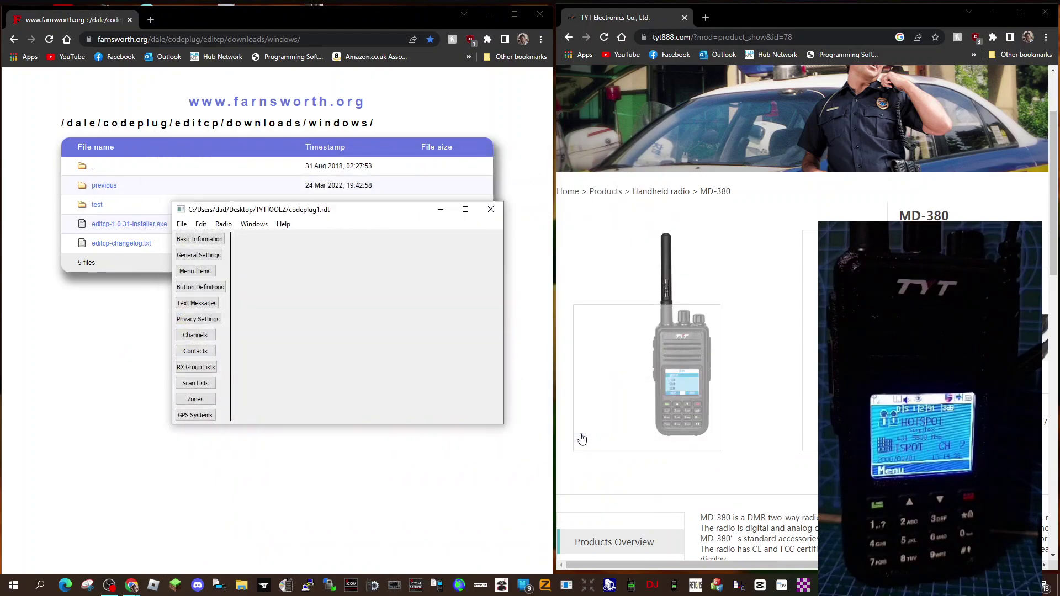
# - Open the Radio menu's Write factory firmware submenu showing Write MD-380 factory firmware
pyautogui.moveTo(354, 216); pyautogui.dragTo(339, 212)
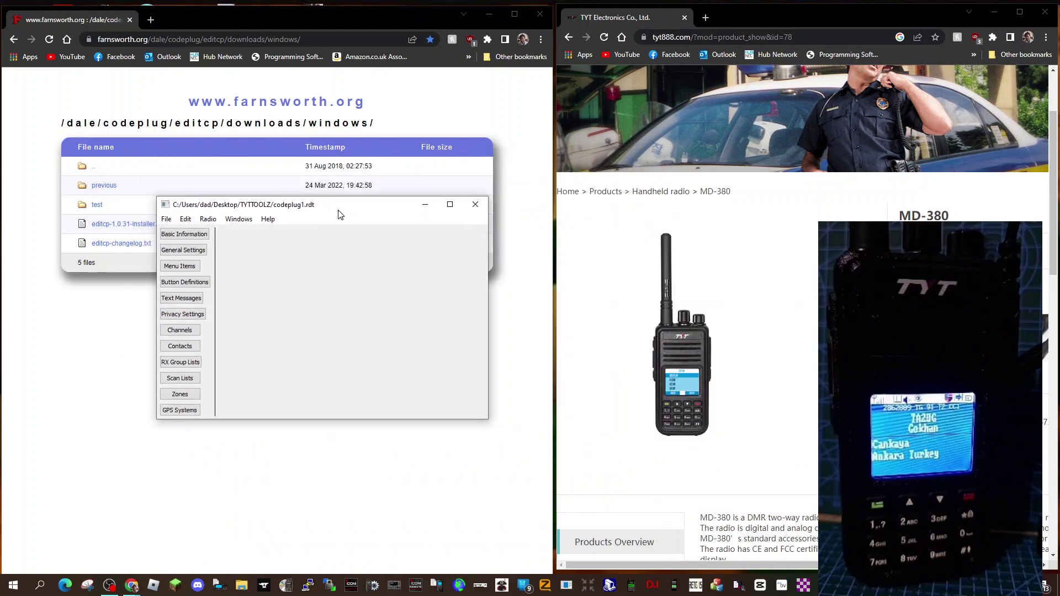
pyautogui.click(207, 219)
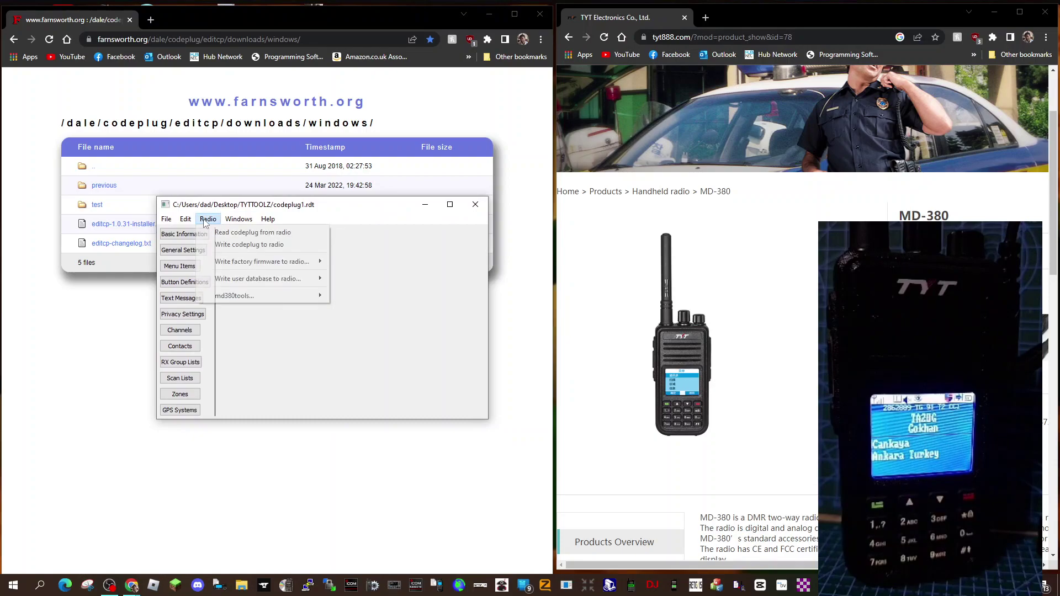
pyautogui.click(208, 219)
pyautogui.click(208, 219)
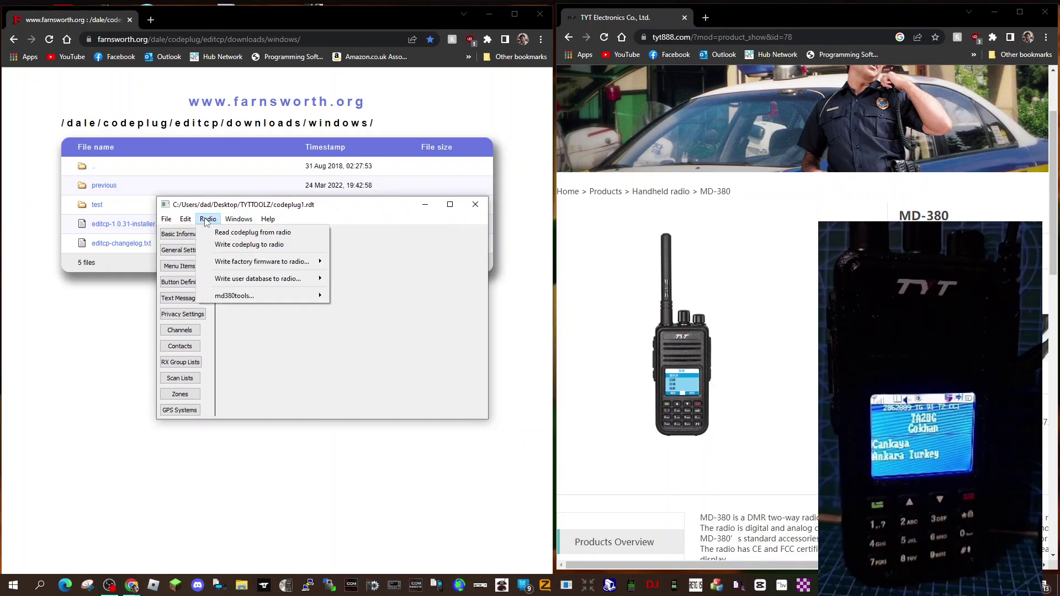
pyautogui.moveTo(229, 268)
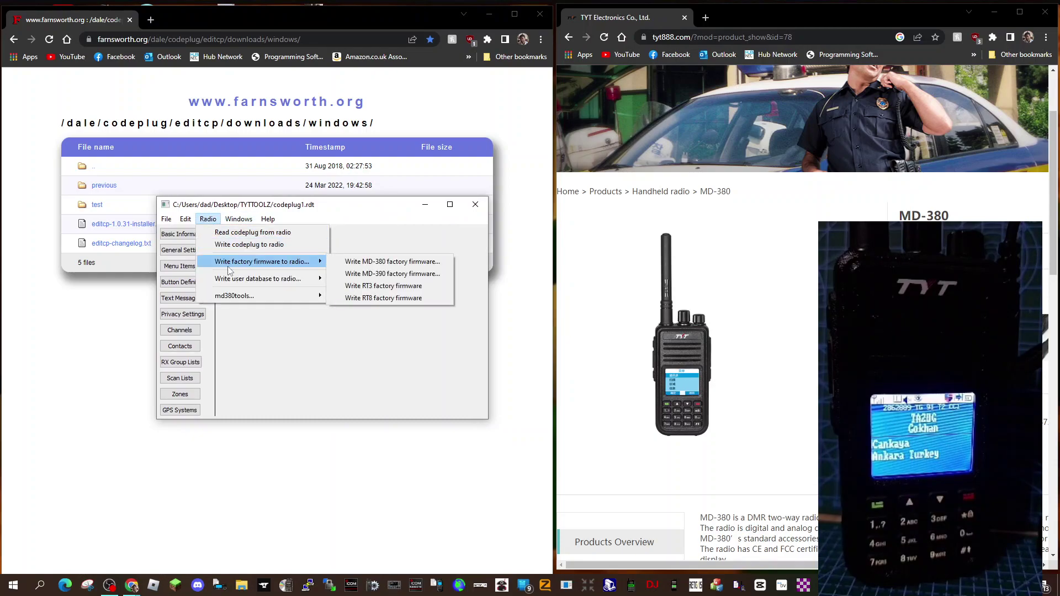
# - Open the MD-380 factory firmware writer and pick MD-380 newer (D14.04) as radio model
pyautogui.click(385, 262)
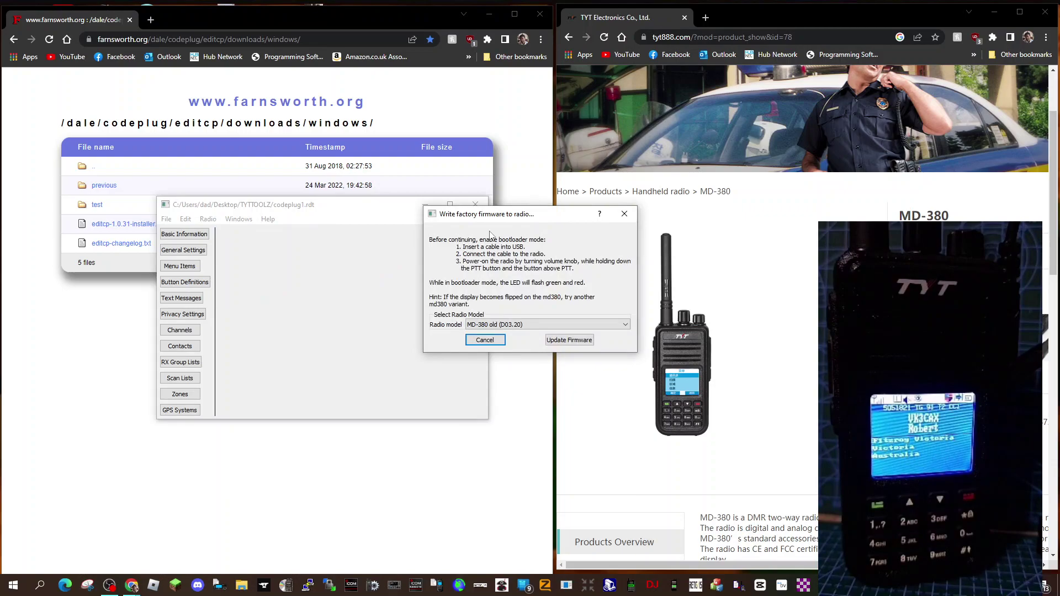
pyautogui.moveTo(550, 219); pyautogui.dragTo(372, 250)
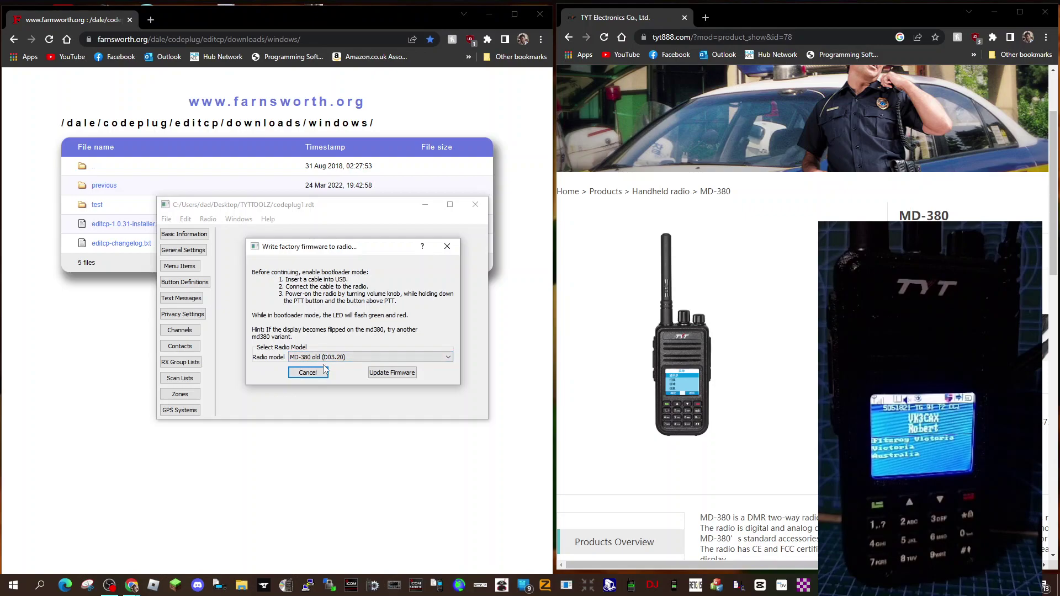
pyautogui.click(448, 358)
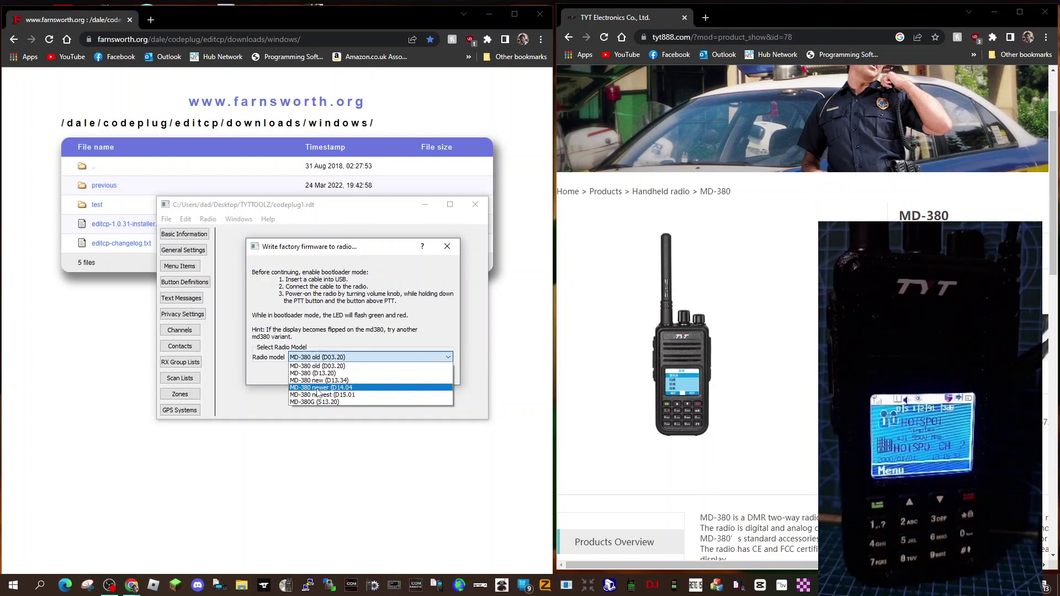
pyautogui.click(319, 387)
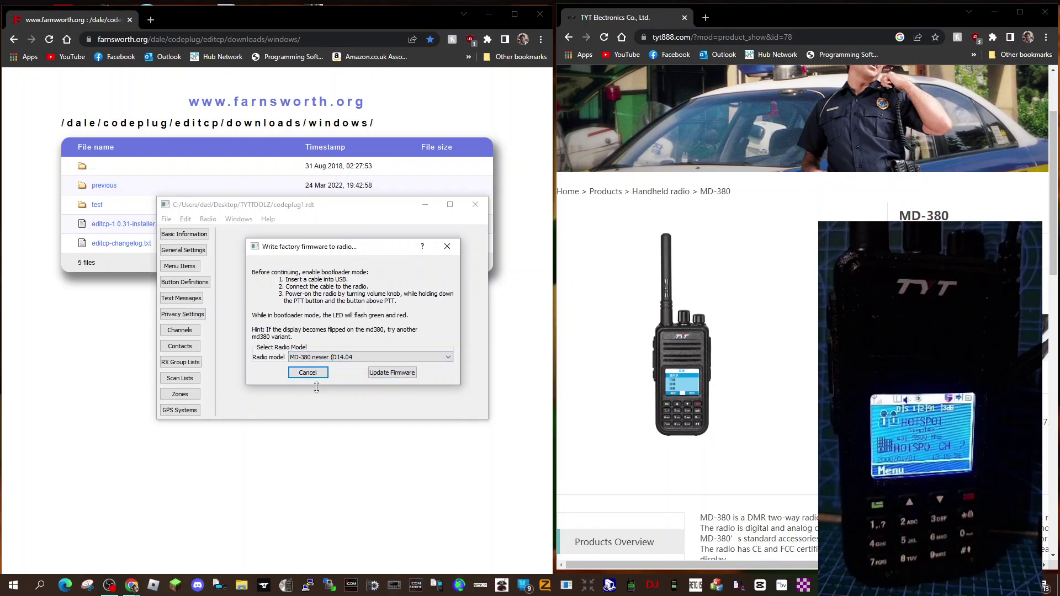
# - Keep MD-380 newer (D14.04) and run Update Firmware until the write completes
pyautogui.click(450, 357)
pyautogui.click(449, 357)
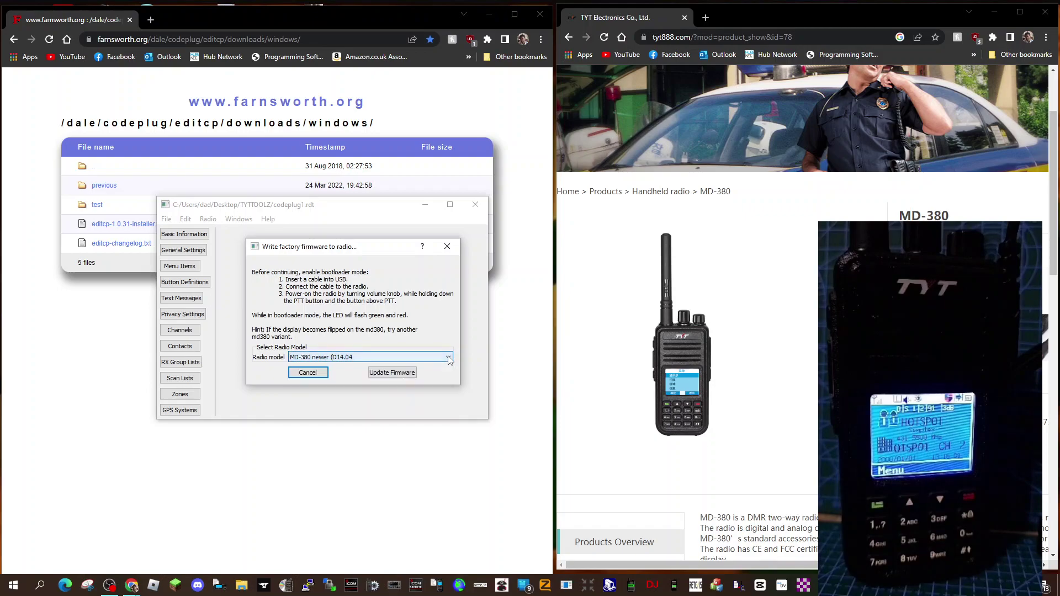
pyautogui.click(395, 372)
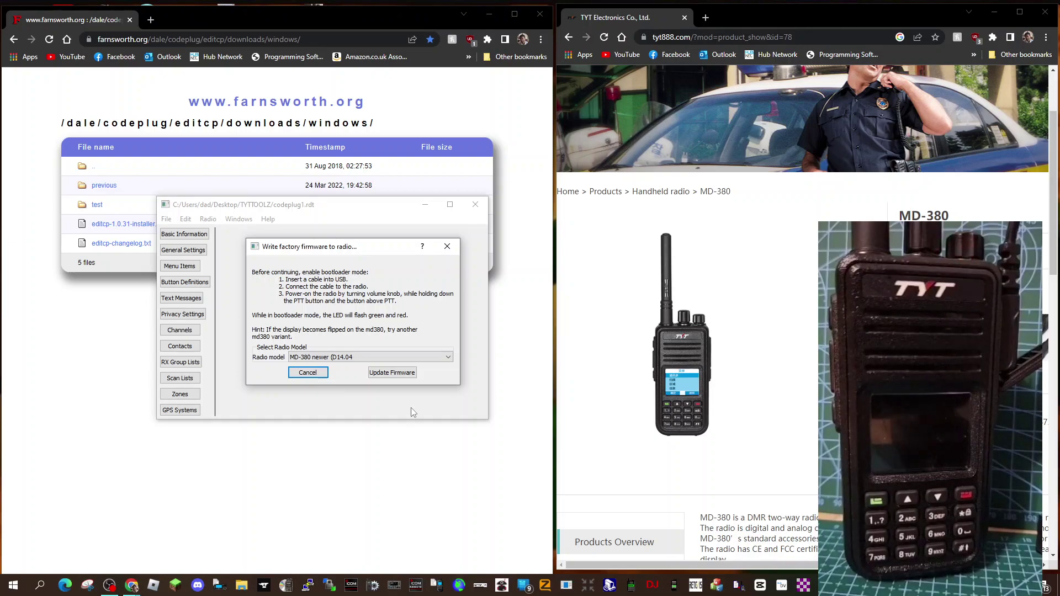
pyautogui.click(392, 373)
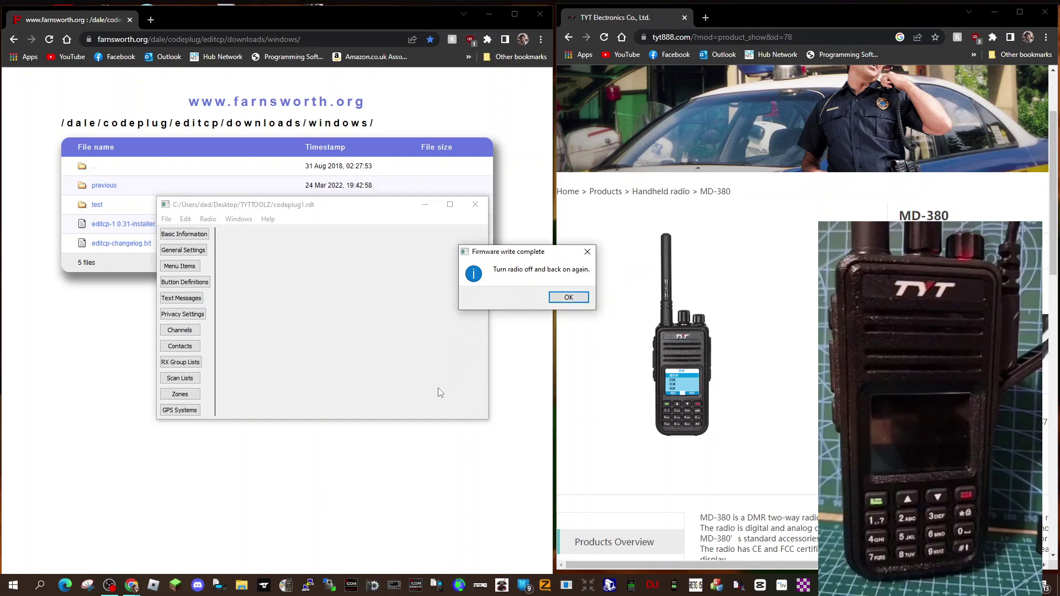
# - Close the Firmware write complete notice and bring the codeplug1.rdt window forward
pyautogui.click(569, 297)
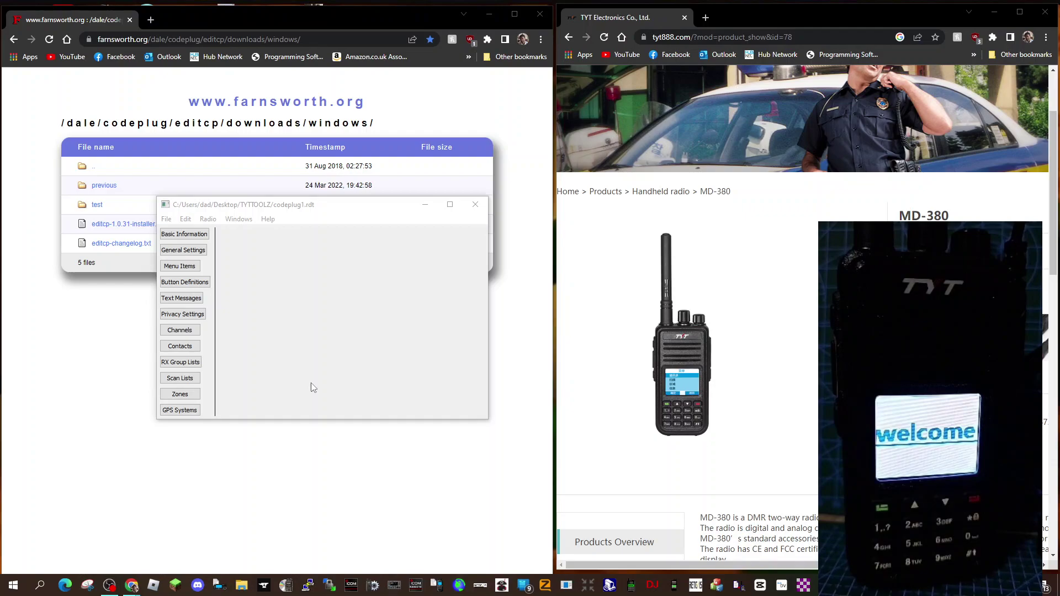
pyautogui.click(310, 386)
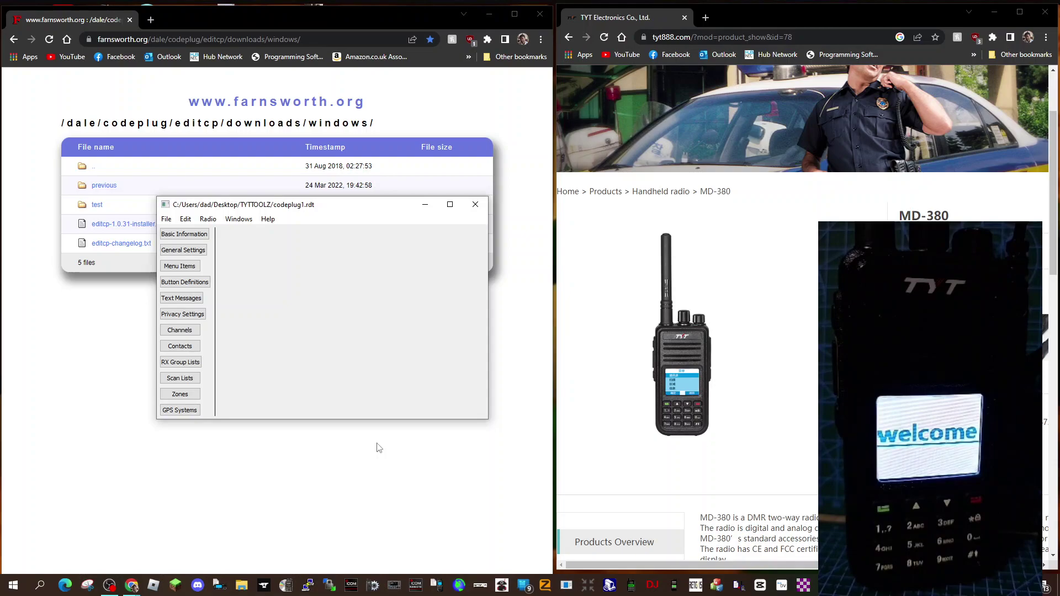
# - Check Device Manager's Ports and USB controllers for STM Device in DFU Mode, then minimize it
pyautogui.rightClick(11, 584)
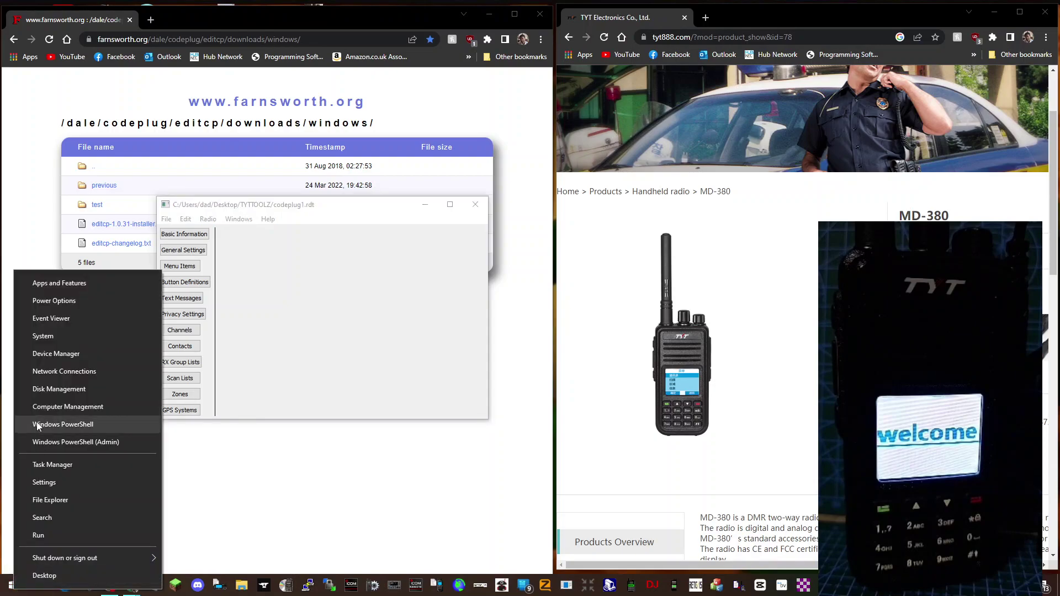
pyautogui.click(48, 356)
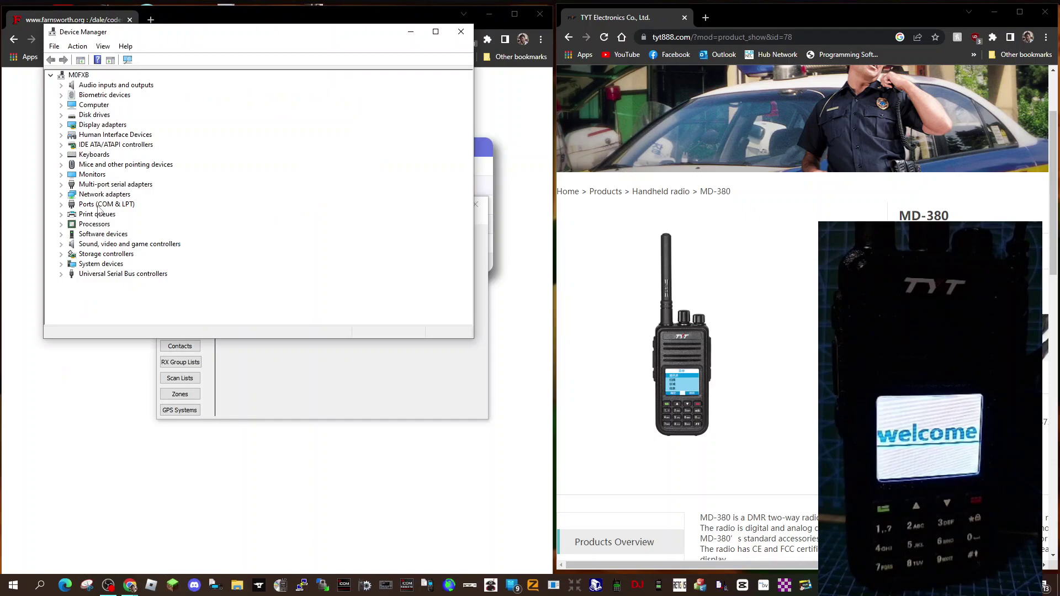
pyautogui.doubleClick(98, 206)
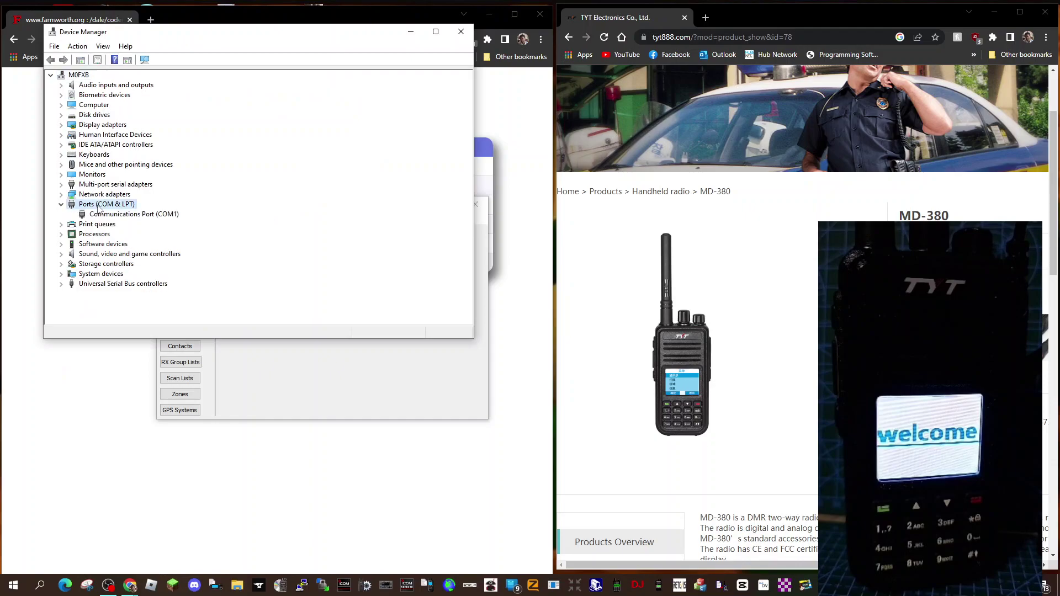
pyautogui.doubleClick(103, 285)
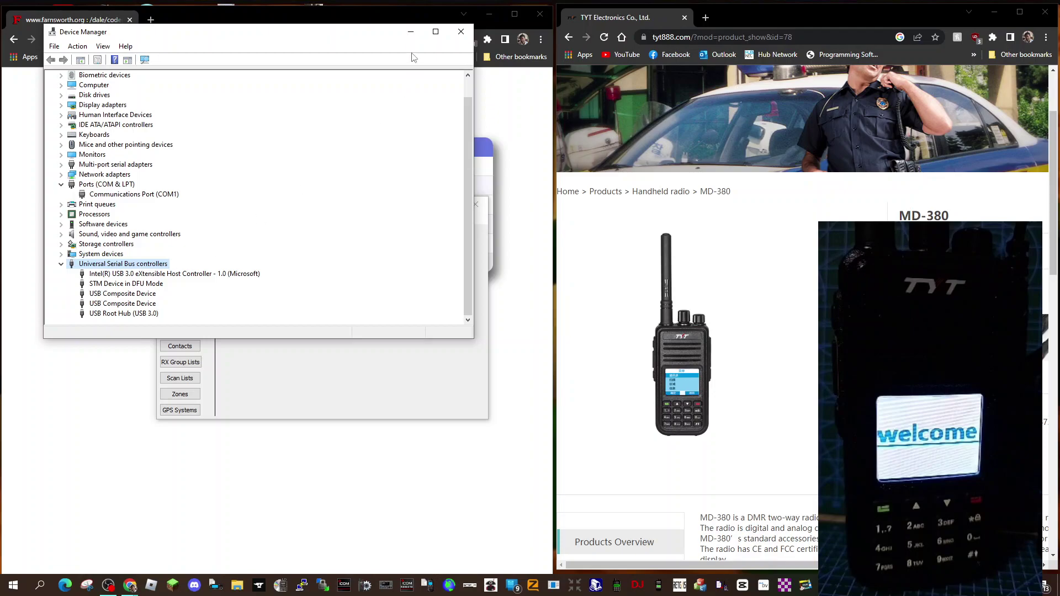
pyautogui.click(410, 32)
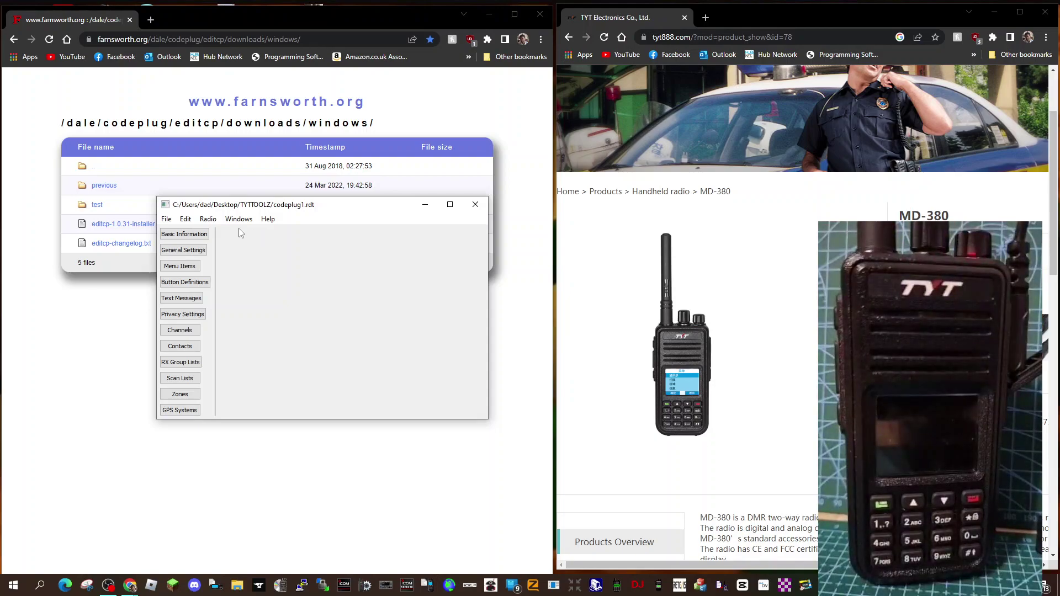
pyautogui.click(213, 222)
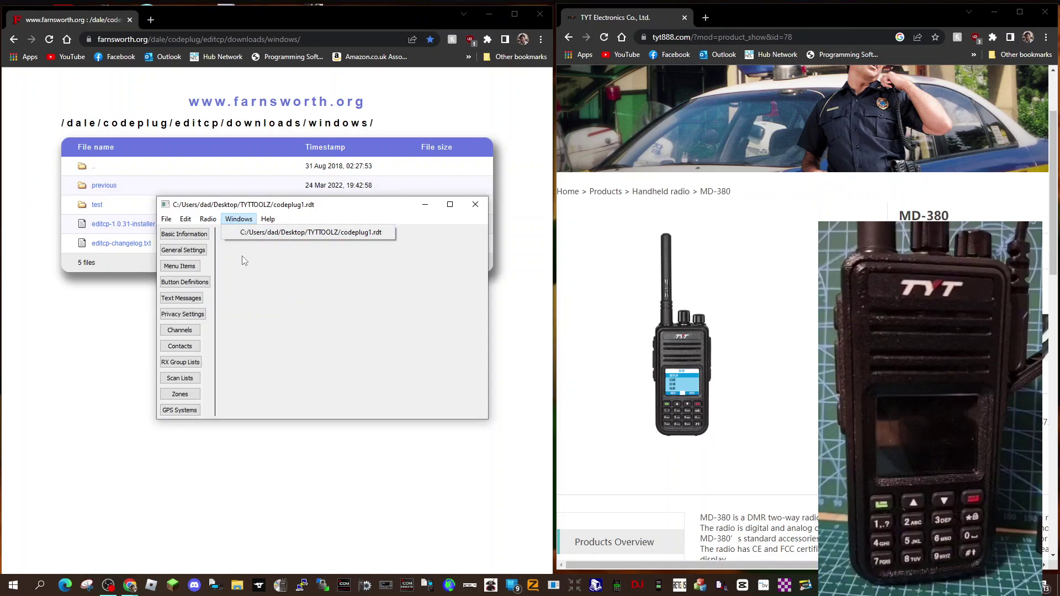
# - Flash the MD-380 old (D03.20) factory firmware using the MD-380 firmware writer
pyautogui.moveTo(227, 266)
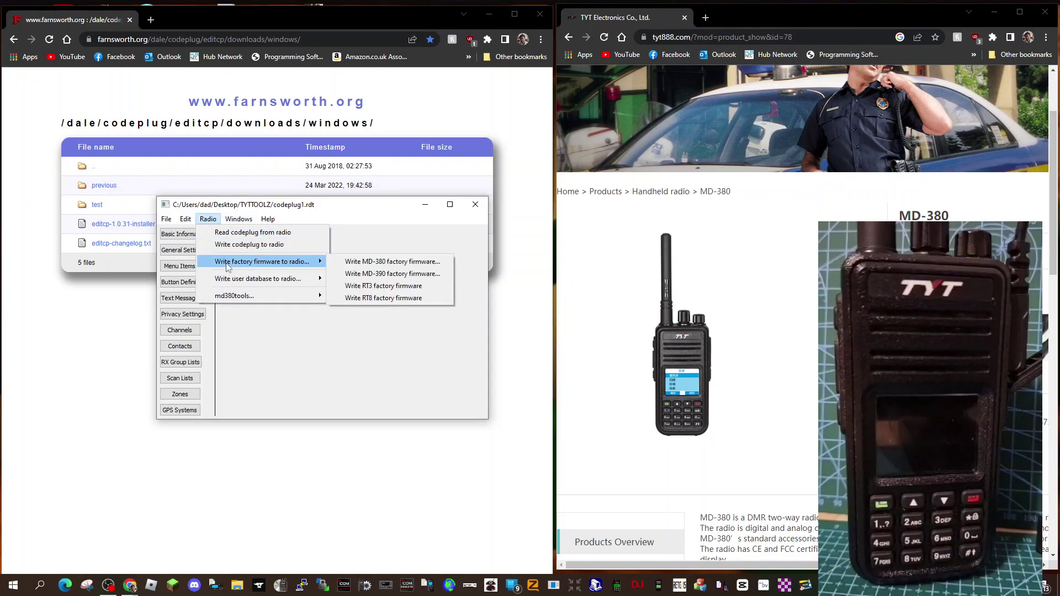
pyautogui.click(351, 264)
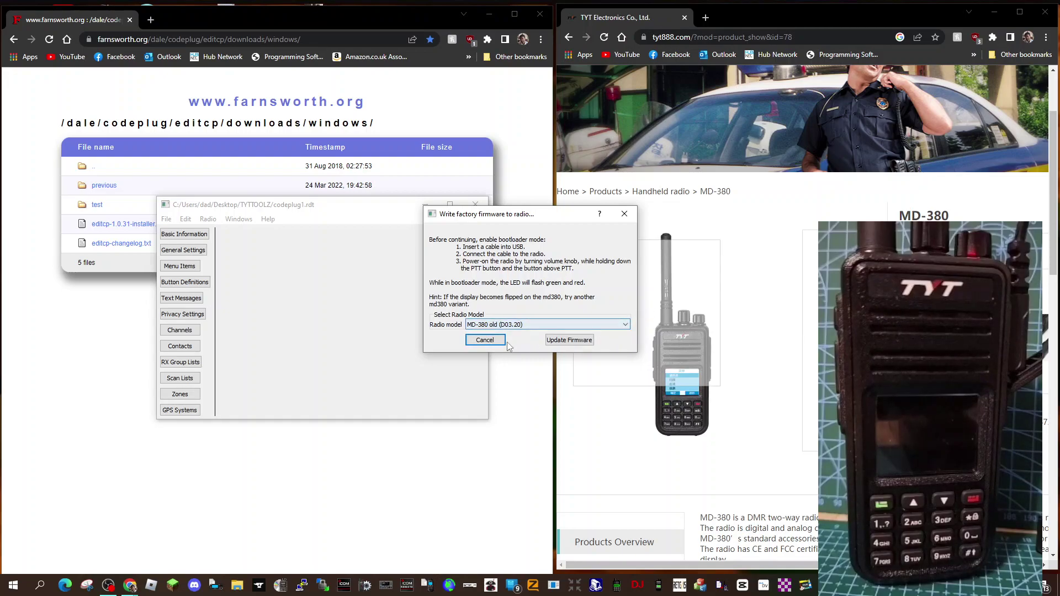
pyautogui.click(566, 340)
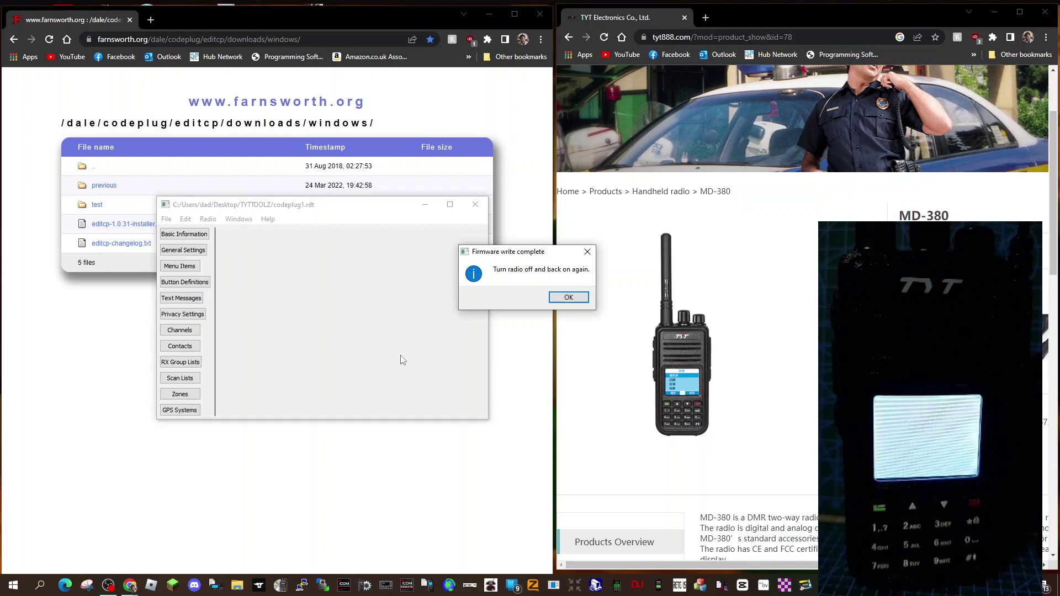
# - Dismiss the previous notice, then flash the MD-380 new (D13.34) factory firmware
pyautogui.click(566, 299)
pyautogui.click(239, 219)
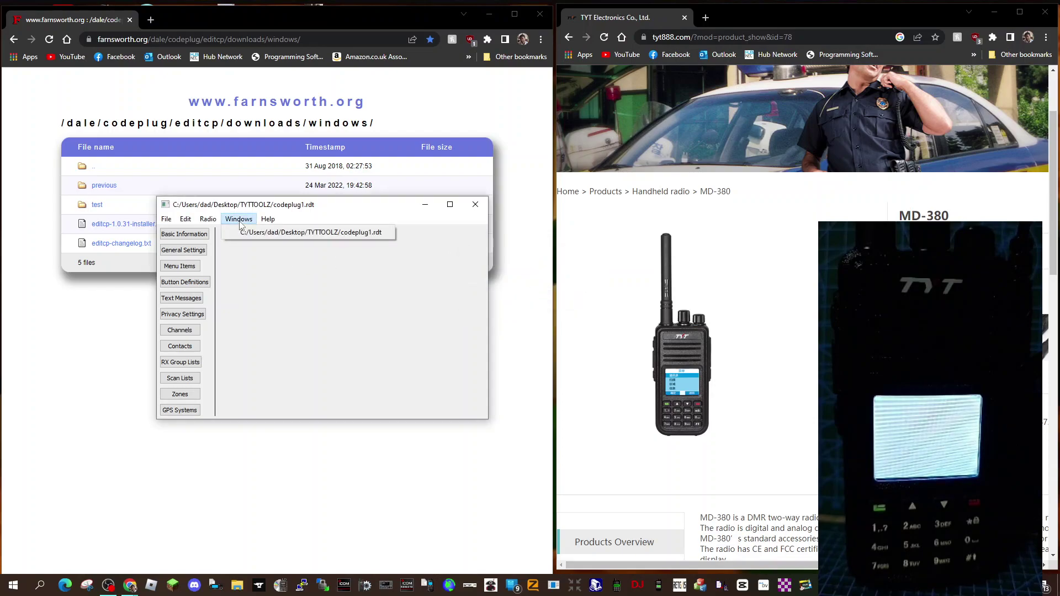
pyautogui.moveTo(208, 220)
pyautogui.moveTo(232, 268)
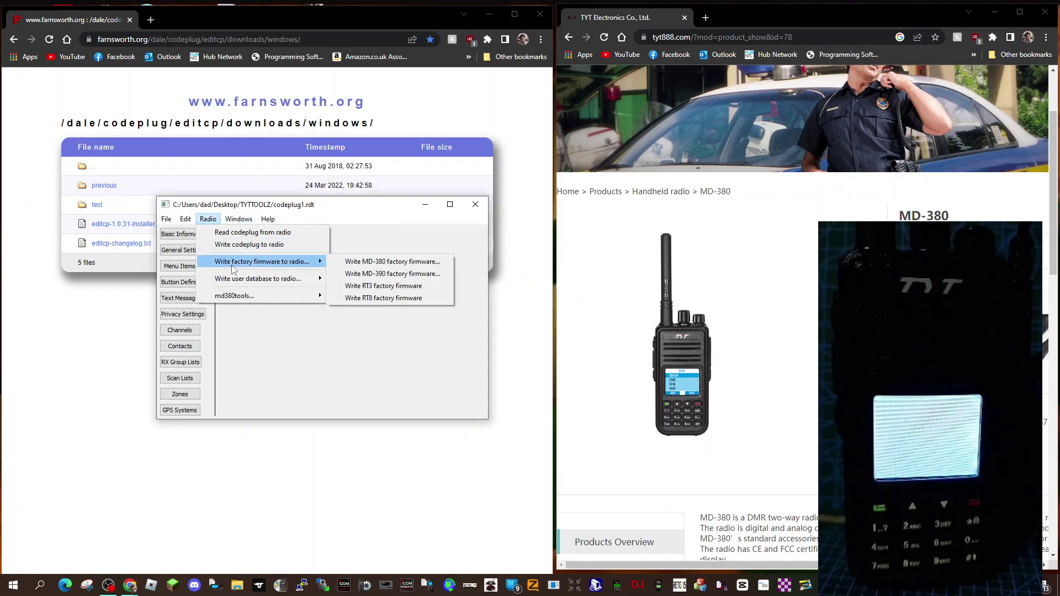
pyautogui.click(387, 261)
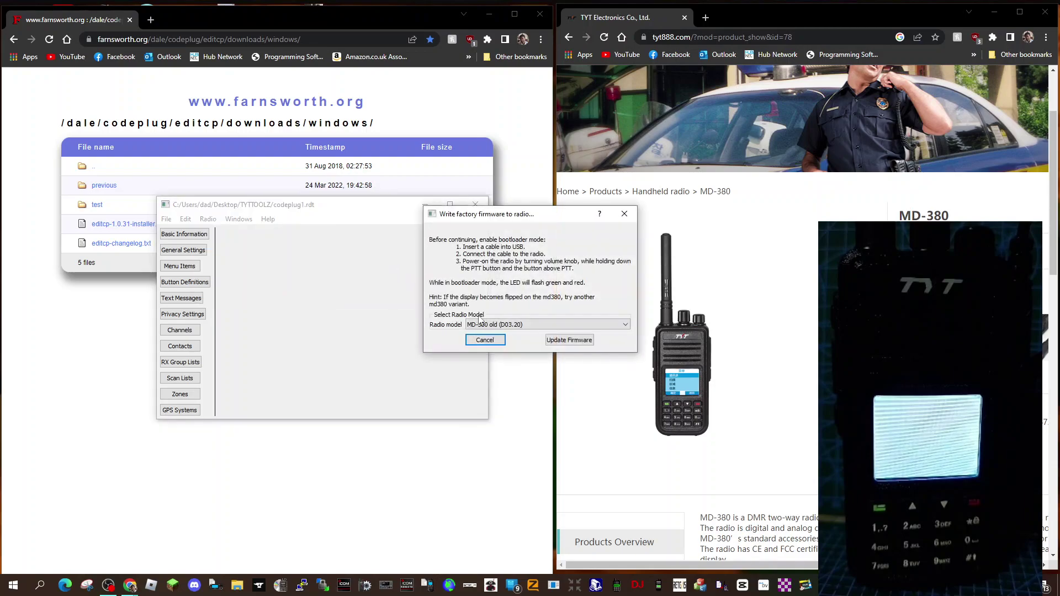
pyautogui.click(625, 325)
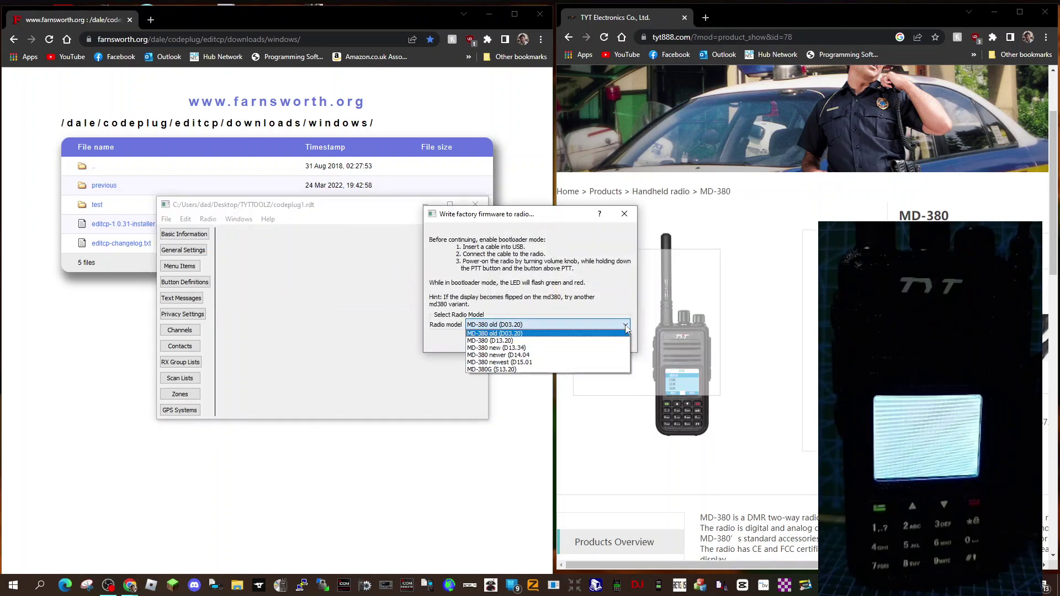
pyautogui.click(570, 348)
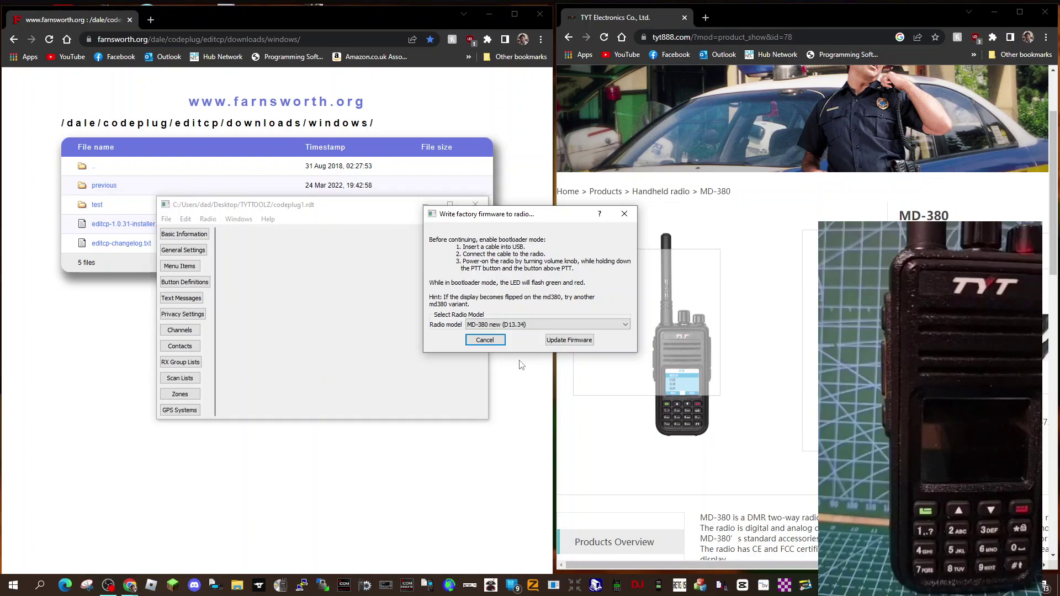
pyautogui.click(555, 341)
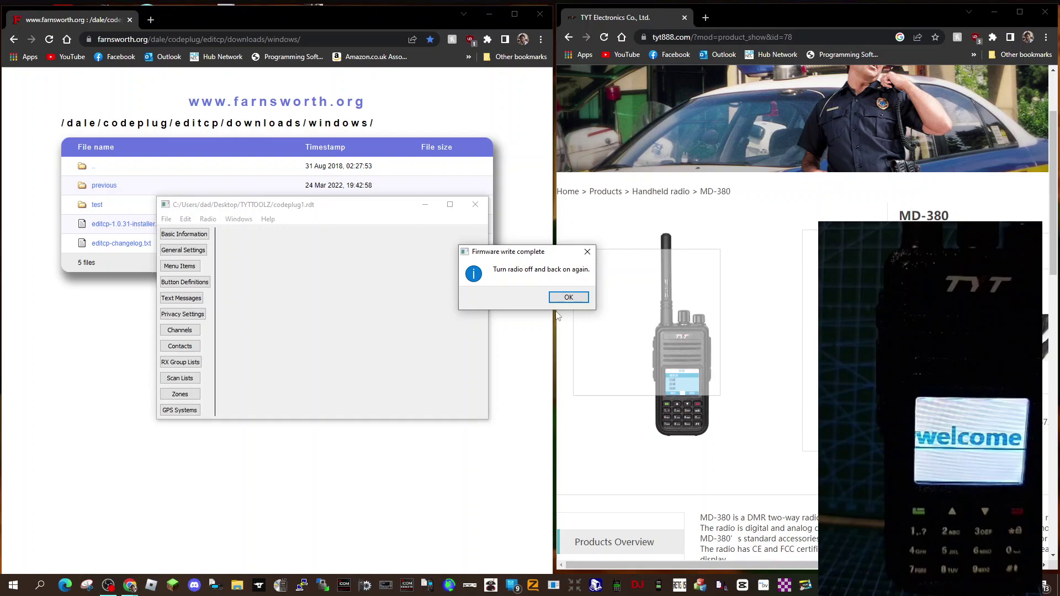
# - Dismiss the earlier notice and flash the KD4Z md380tools MD-380 (D13.20) firmware to the radio
pyautogui.click(568, 297)
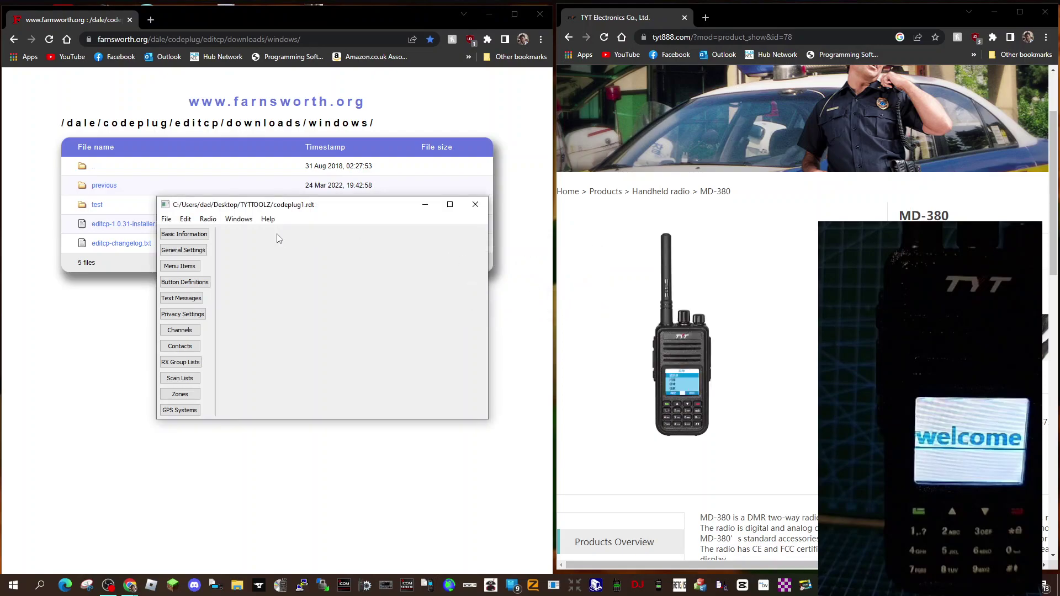
pyautogui.click(238, 219)
pyautogui.moveTo(209, 221)
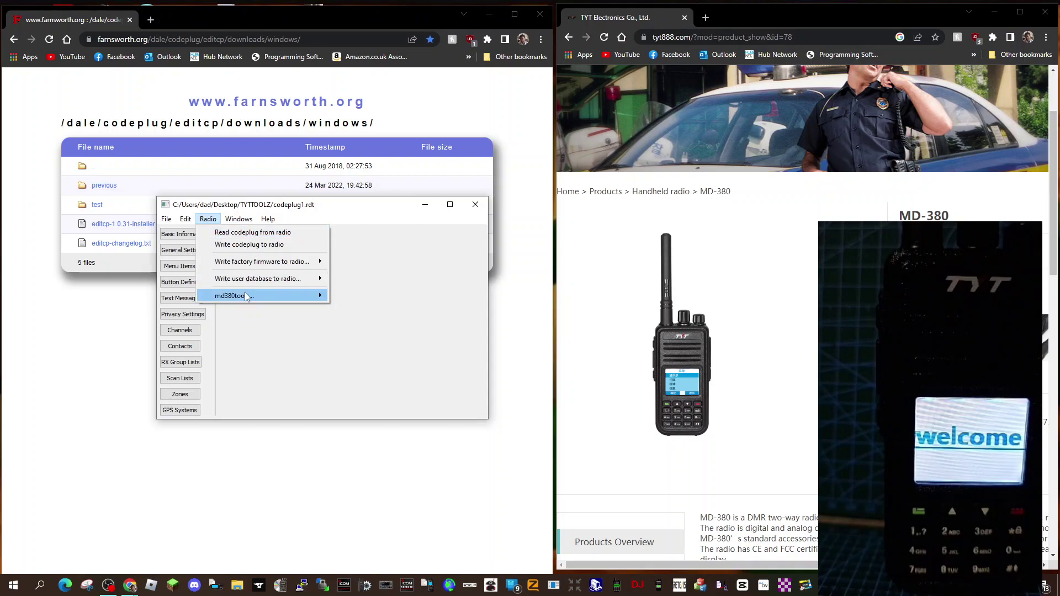
pyautogui.moveTo(242, 282)
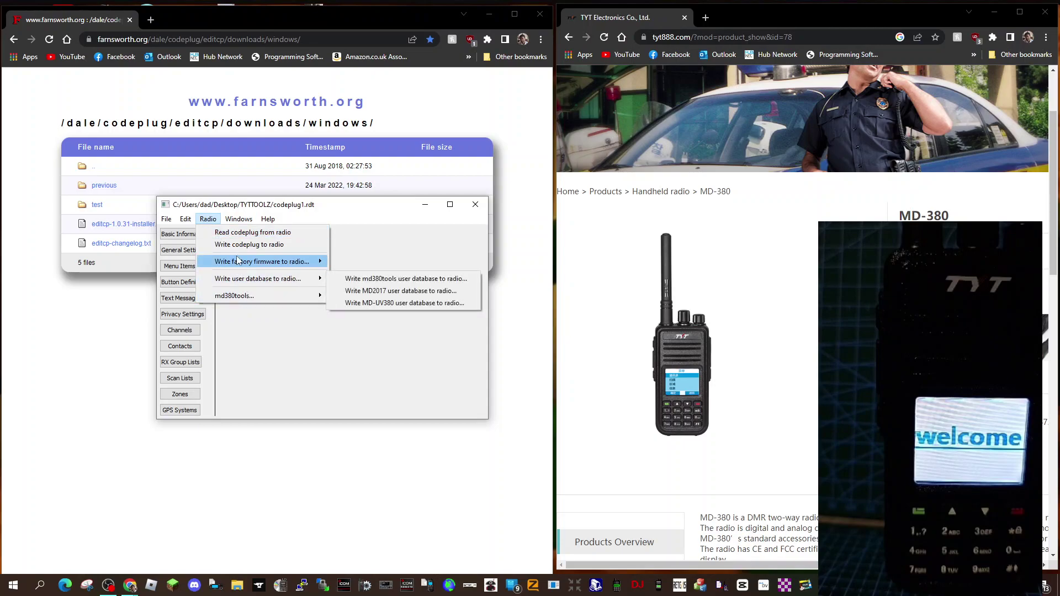
pyautogui.moveTo(237, 260)
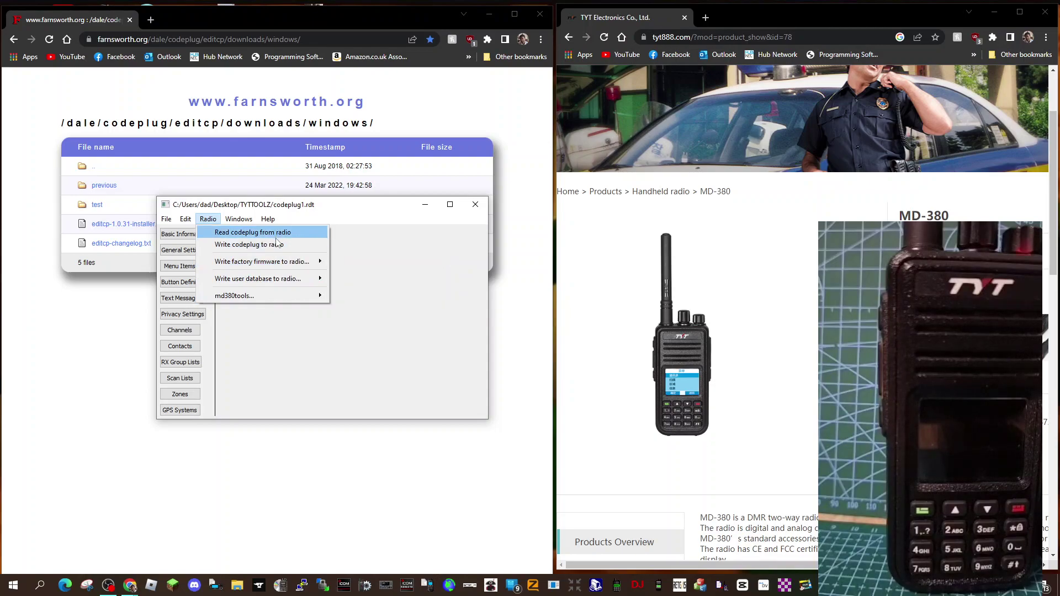
pyautogui.moveTo(278, 265)
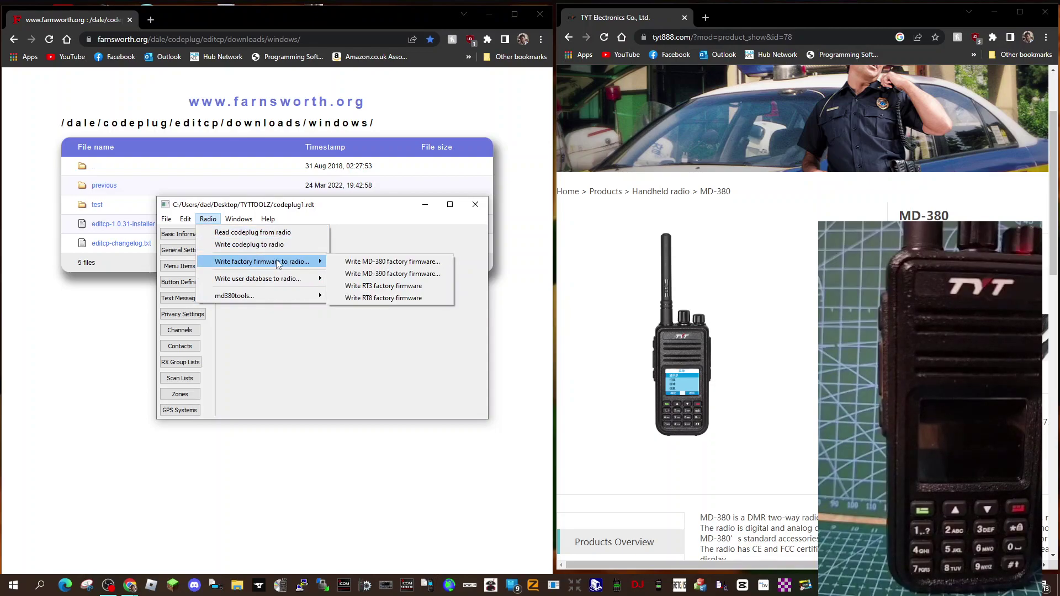
pyautogui.moveTo(276, 297)
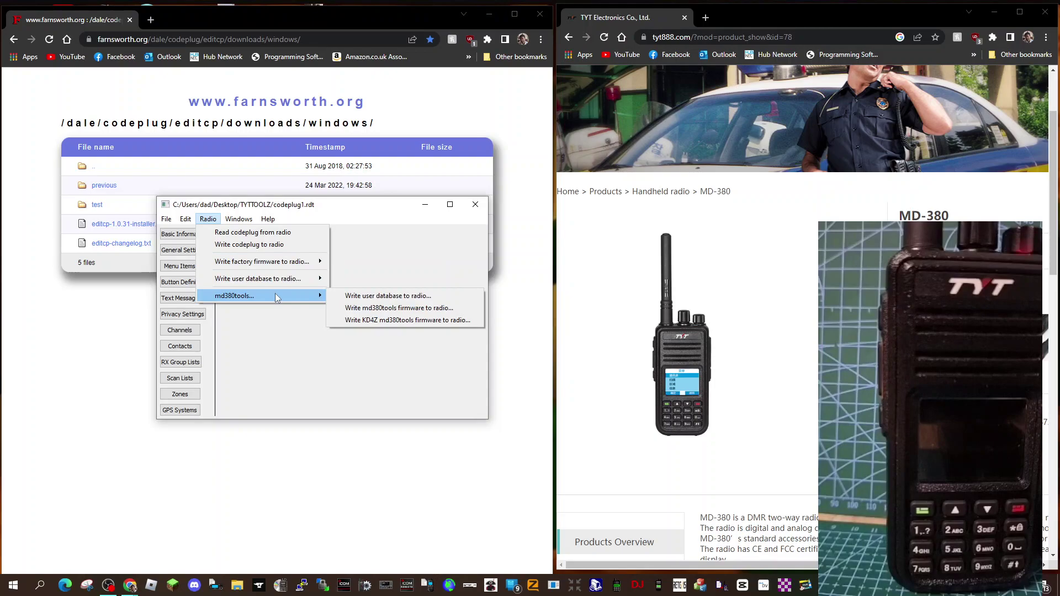
pyautogui.click(405, 320)
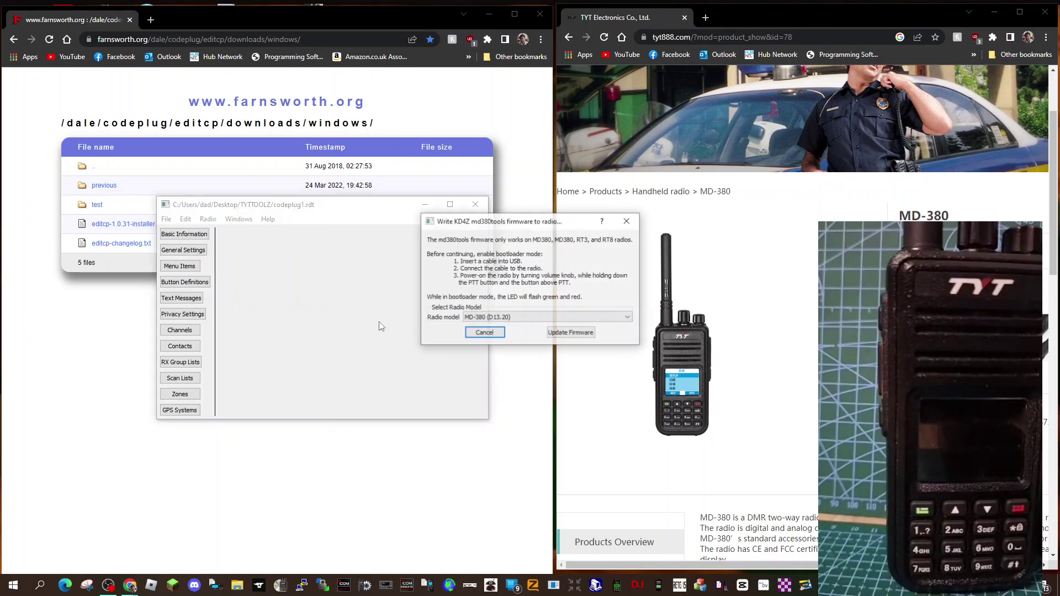
pyautogui.click(550, 338)
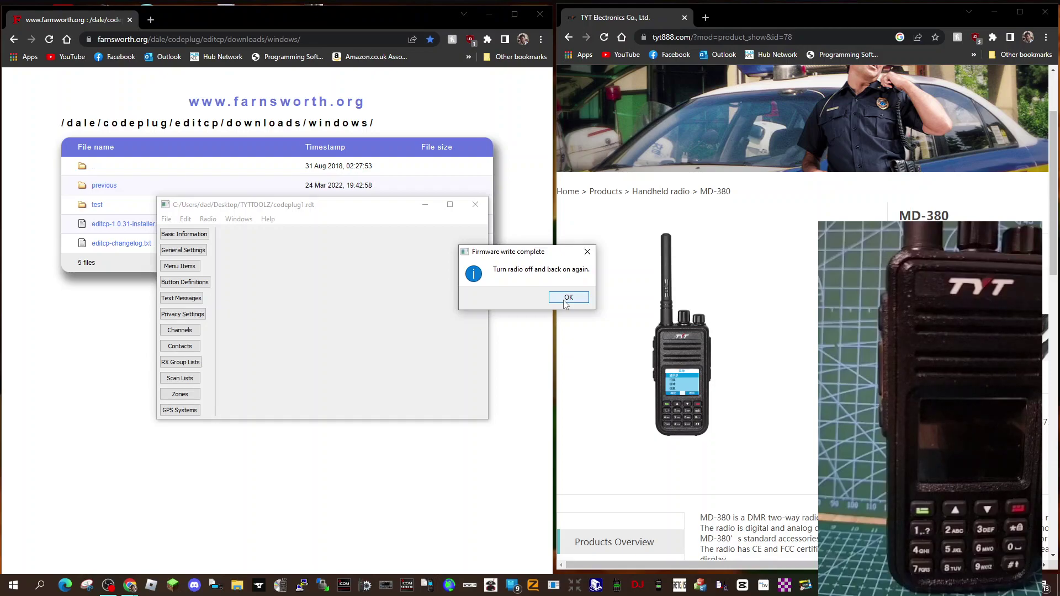
# - Acknowledge the 'Firmware write complete' notice to get back to codeplug1.rdt
pyautogui.click(567, 298)
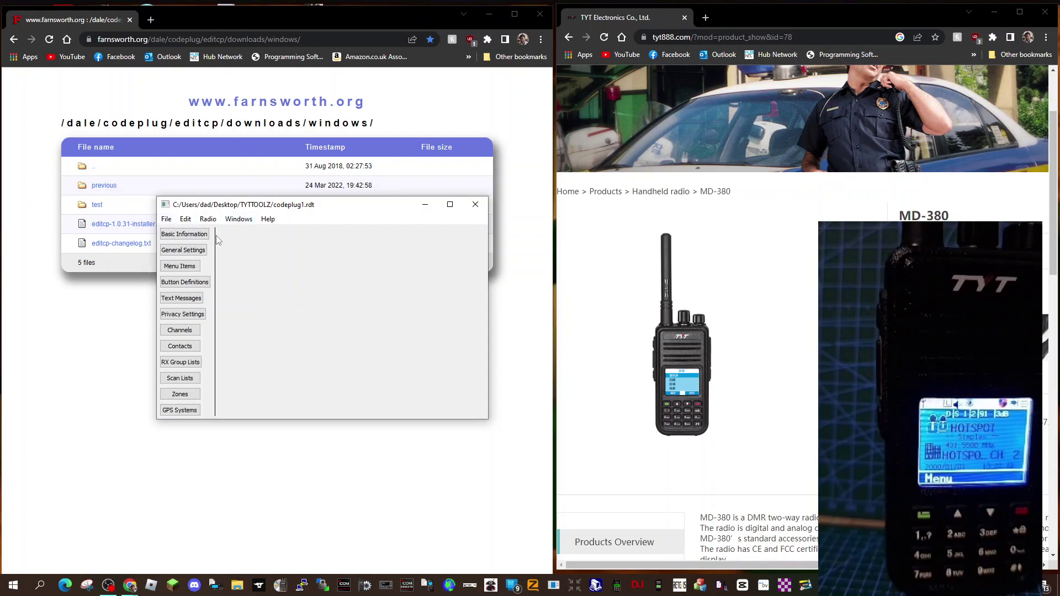
# - Open the saved codeplug4.rdt file from the File menu
pyautogui.click(166, 220)
pyautogui.click(165, 220)
pyautogui.click(166, 219)
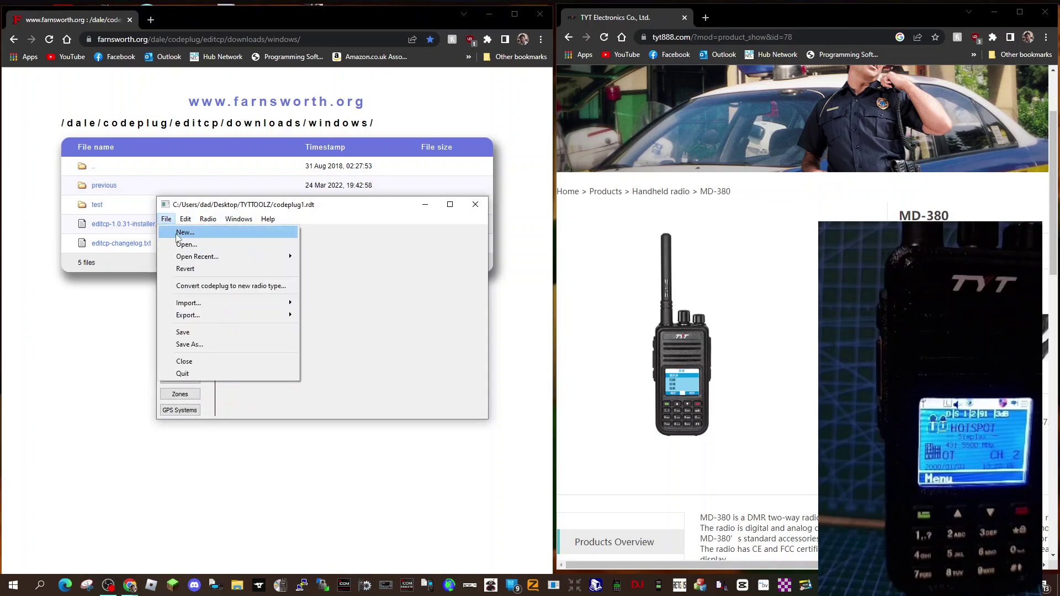
pyautogui.click(182, 244)
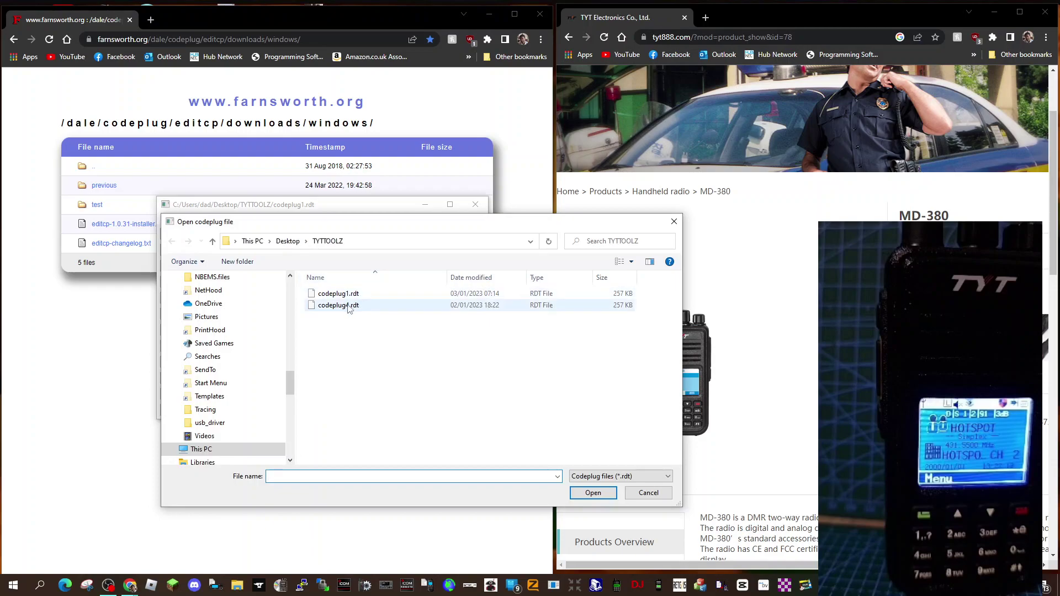
pyautogui.doubleClick(346, 307)
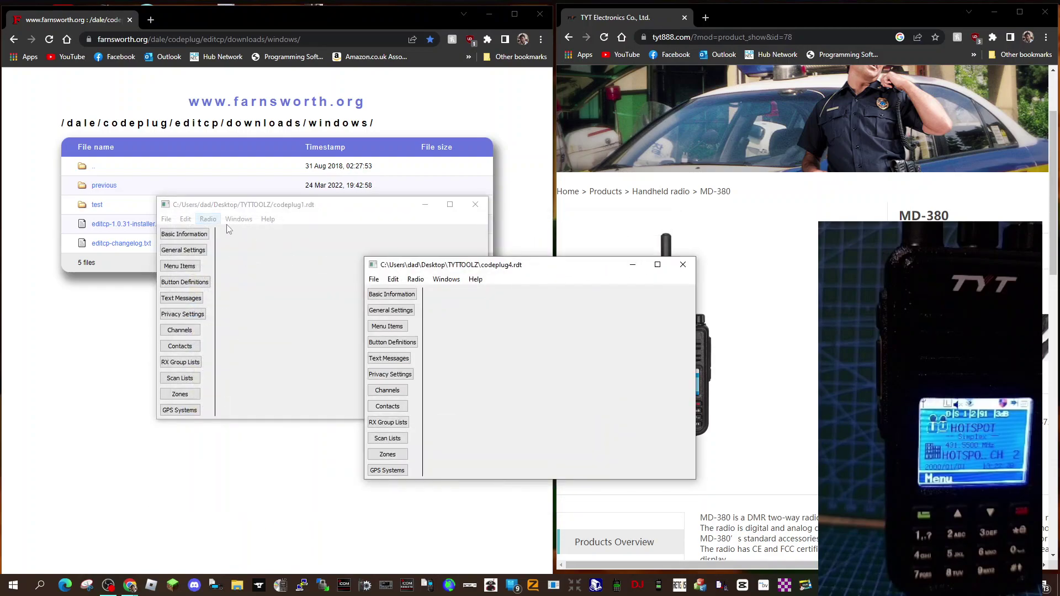
# - Write codeplug4 to the MD-380 radio and confirm the write
pyautogui.click(410, 282)
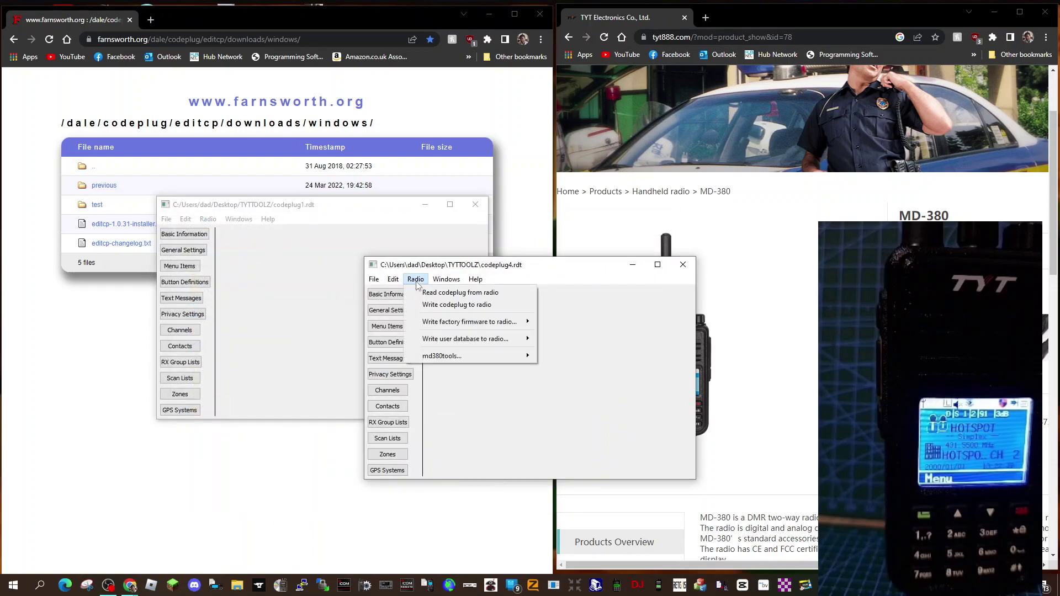
pyautogui.click(435, 307)
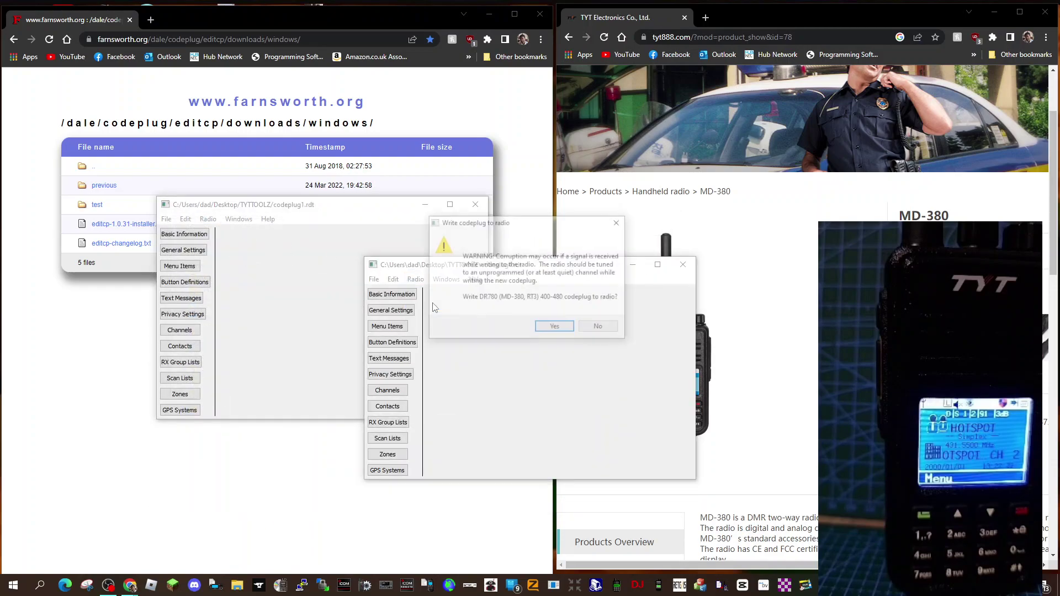
pyautogui.click(550, 329)
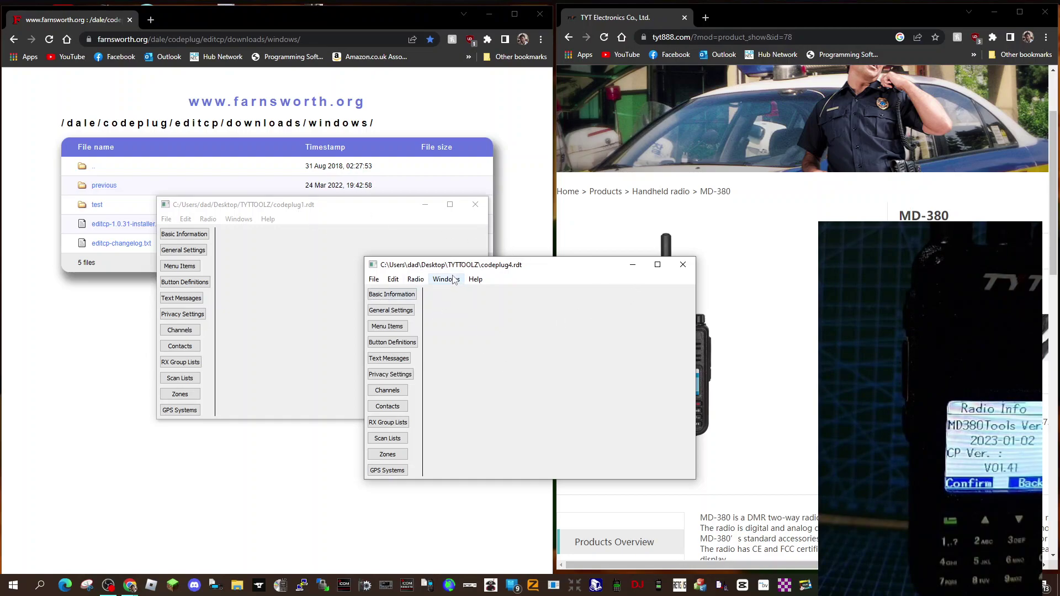
# - Move the codeplug4 window over the codeplug1 window
pyautogui.click(415, 281)
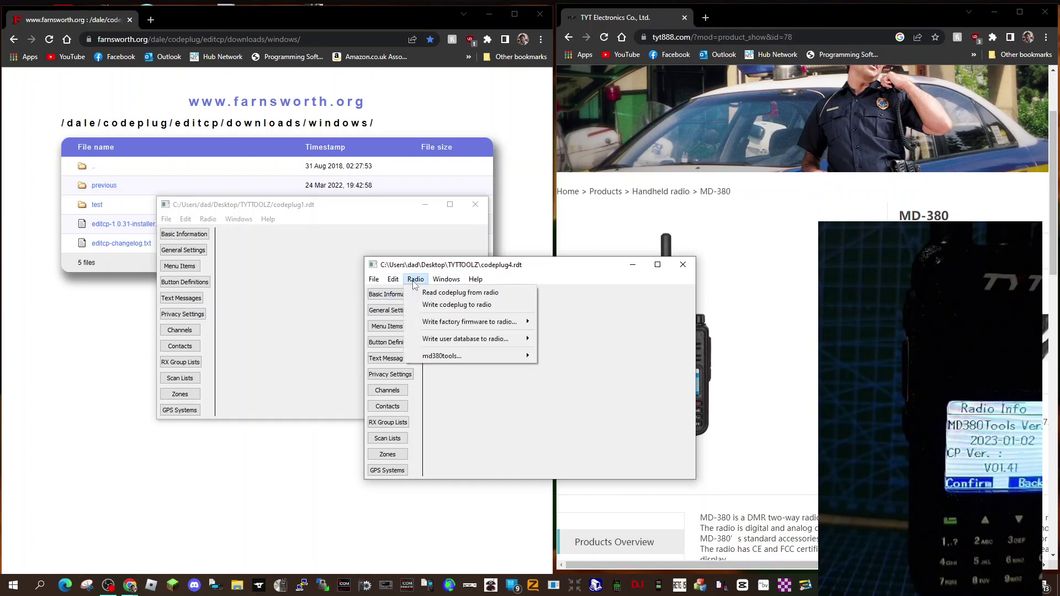
pyautogui.moveTo(449, 326)
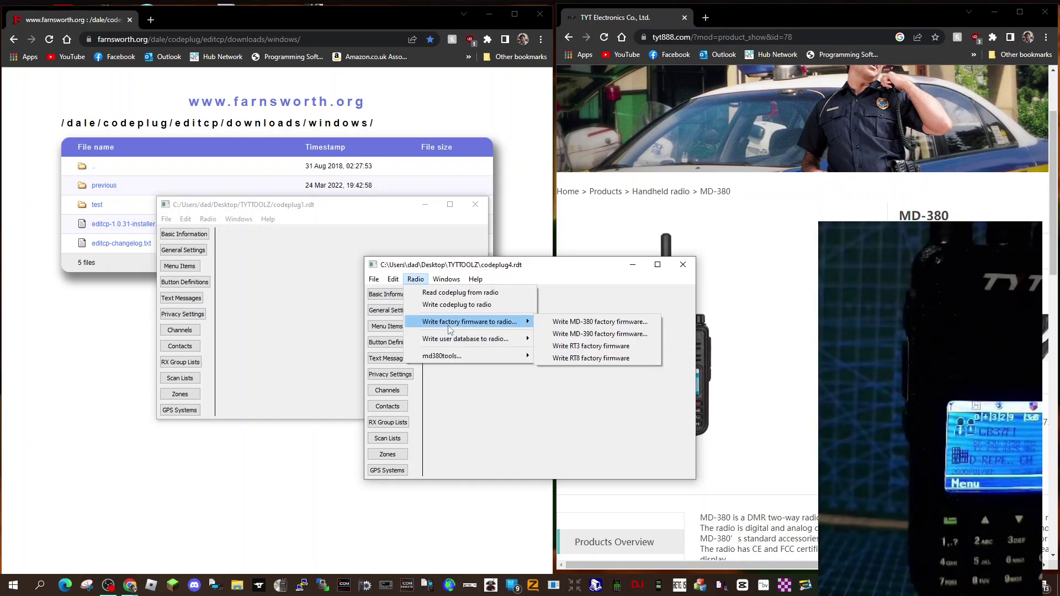
pyautogui.click(571, 268)
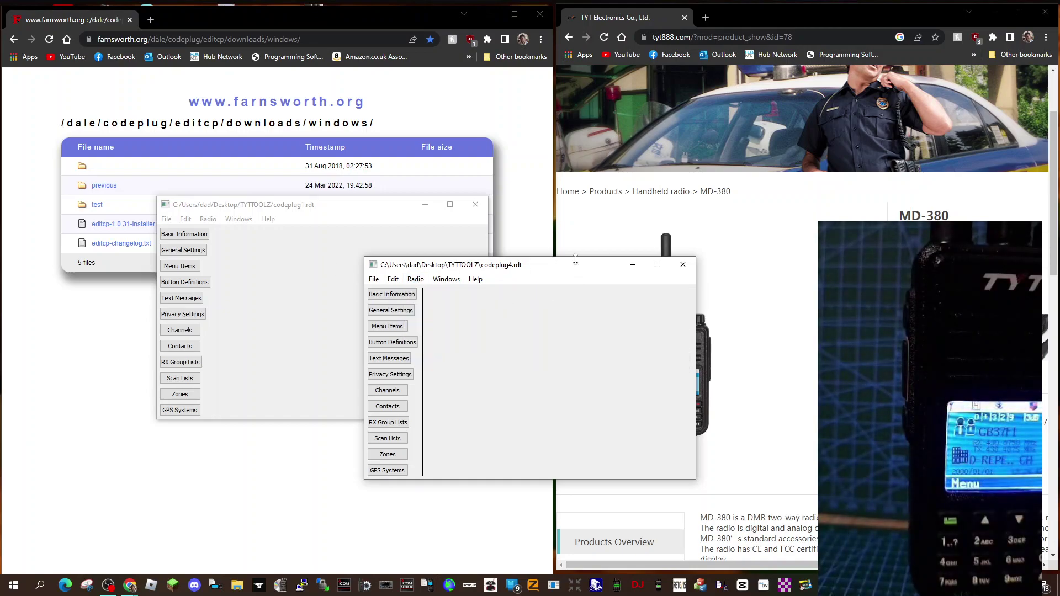
pyautogui.moveTo(597, 266); pyautogui.dragTo(339, 251)
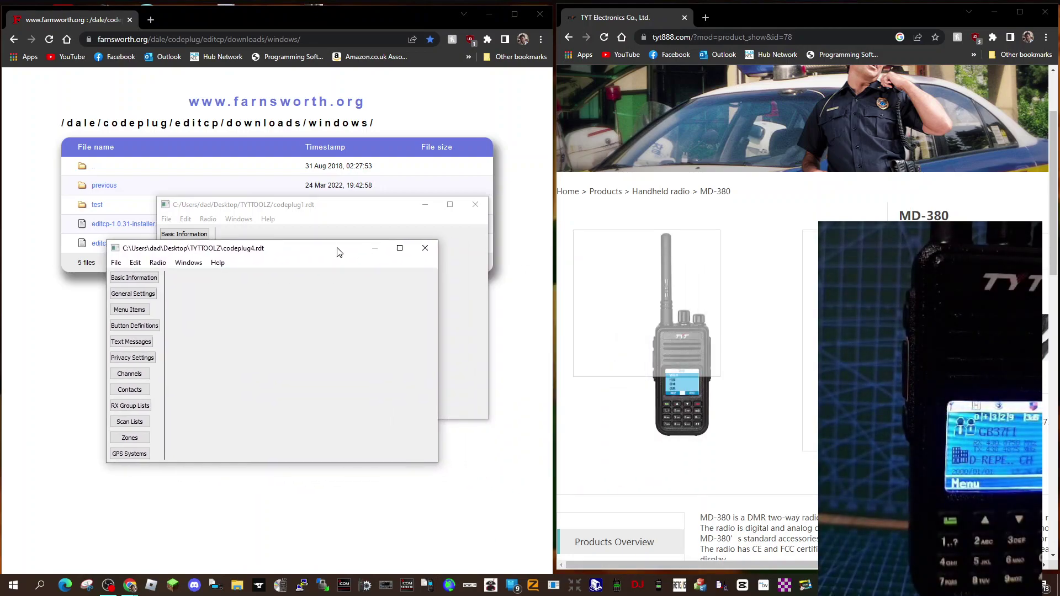
# - Read the codeplug from the radio as an MD-380 400-480 MHz codeplug
pyautogui.click(157, 262)
pyautogui.click(176, 275)
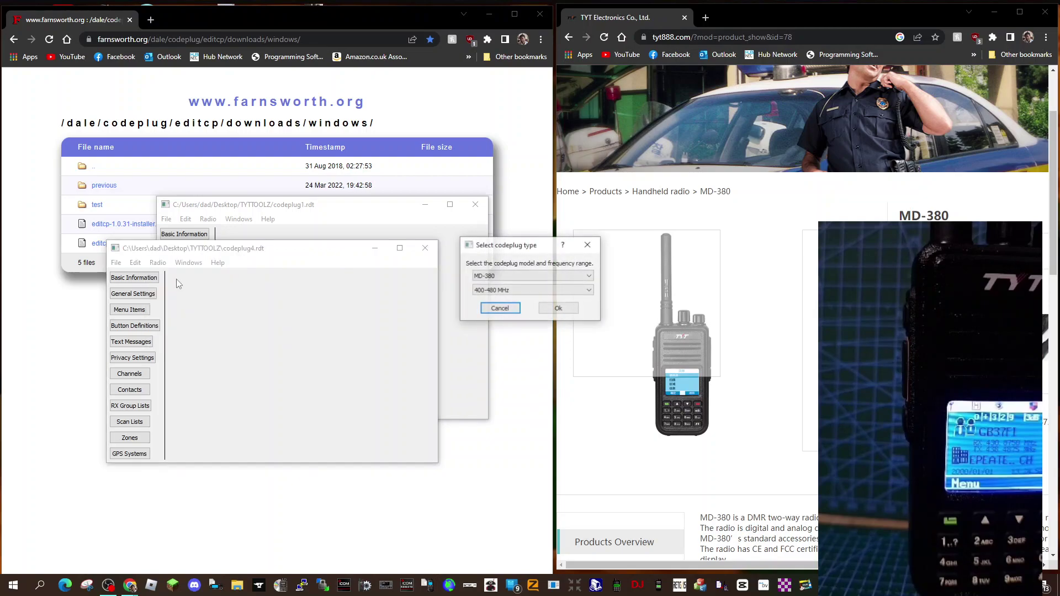
pyautogui.click(499, 309)
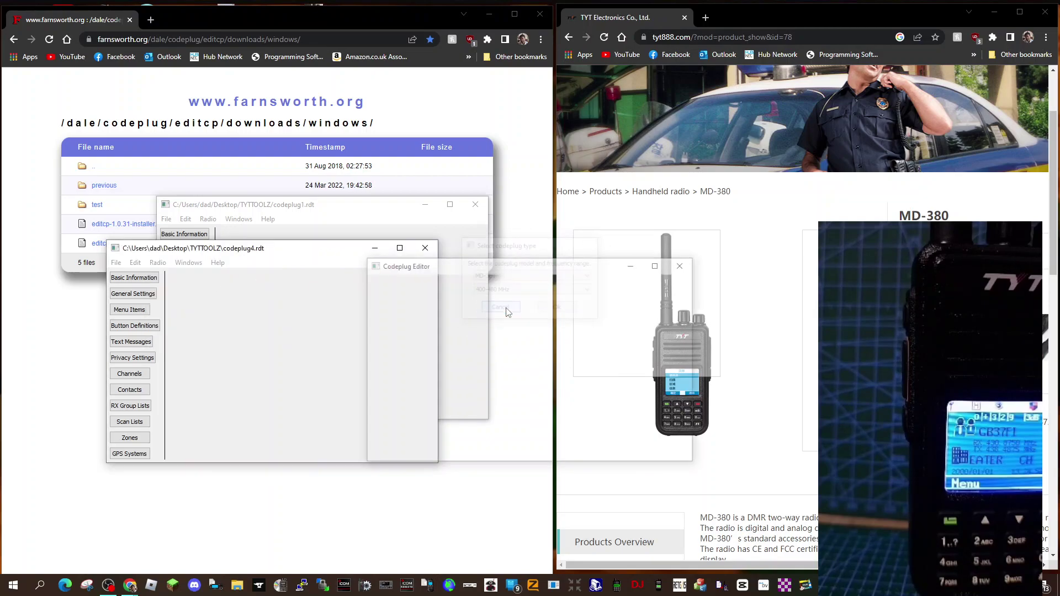
pyautogui.click(158, 263)
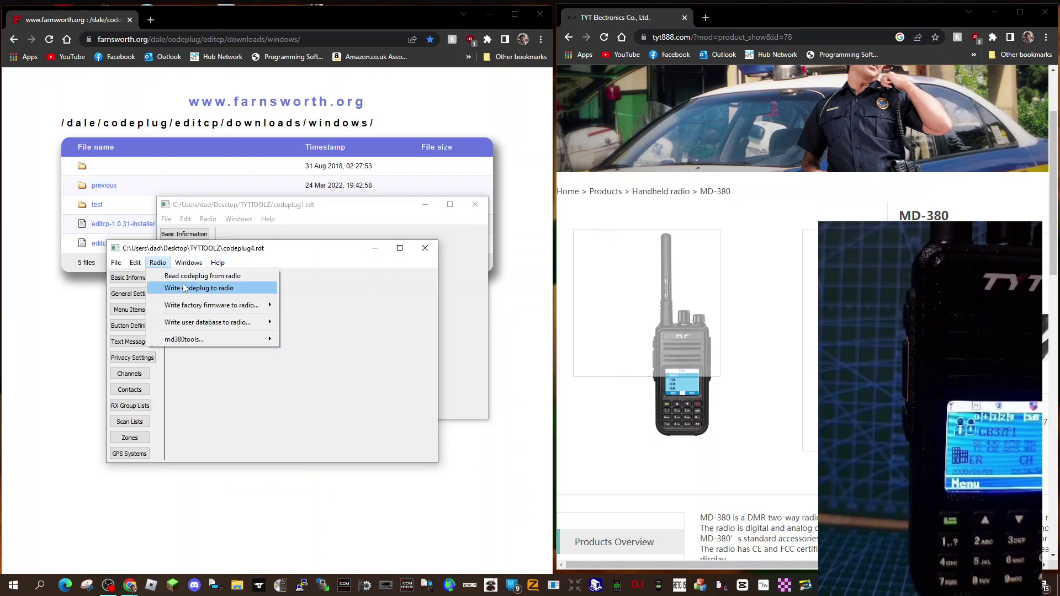
pyautogui.click(183, 279)
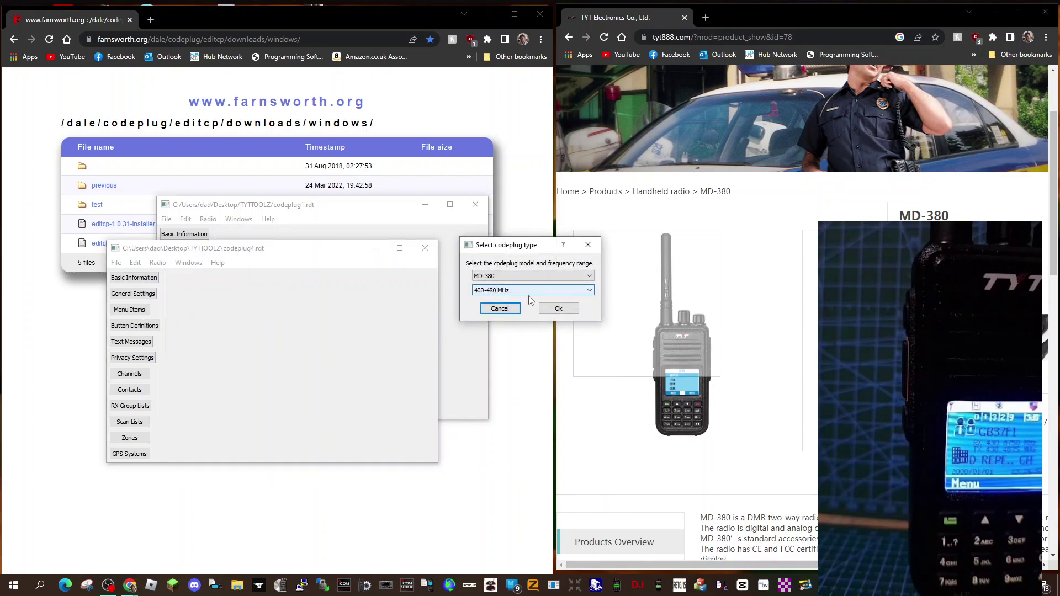
pyautogui.click(558, 309)
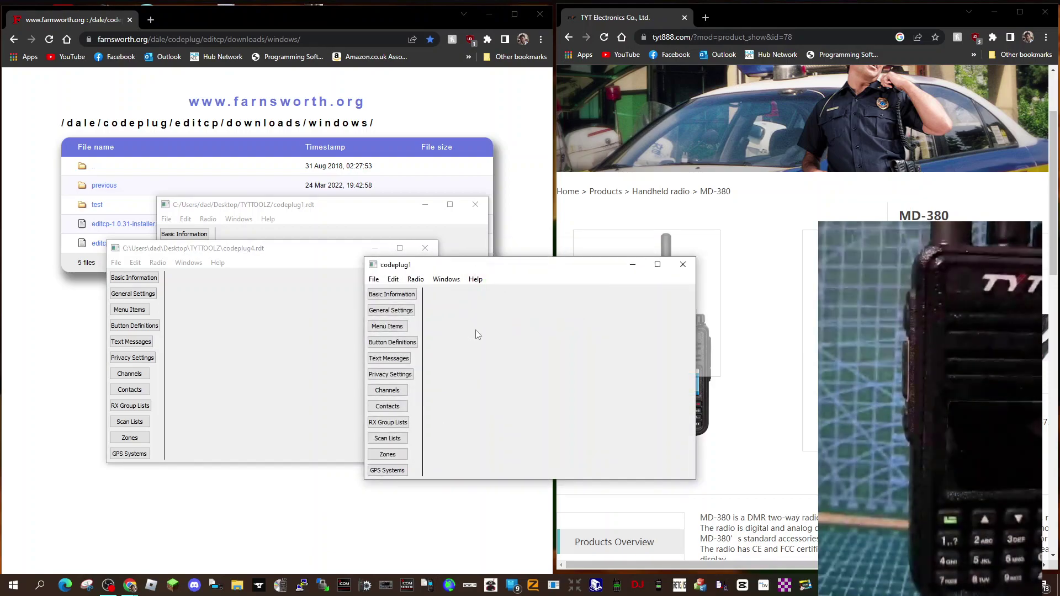
# - Inspect the read-back codeplug's Basic Information and General Settings
pyautogui.click(409, 294)
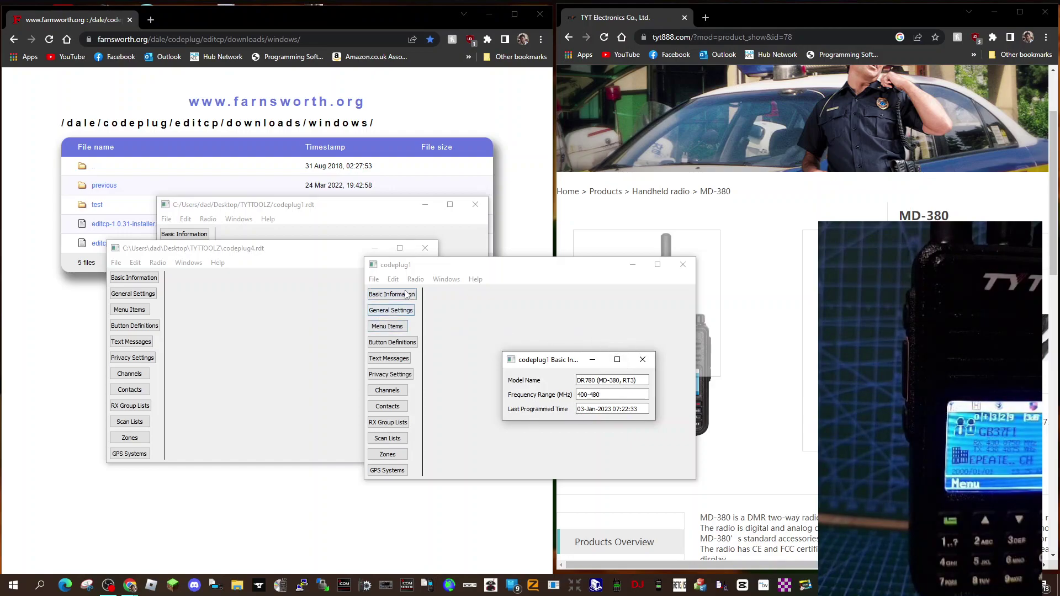
pyautogui.click(392, 310)
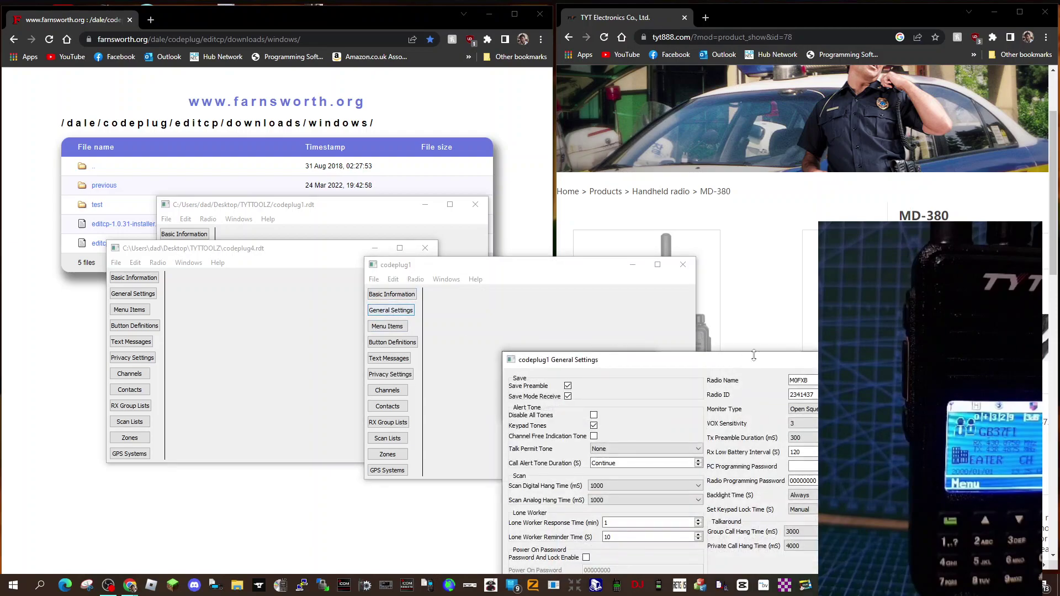
pyautogui.moveTo(775, 364); pyautogui.dragTo(318, 220)
pyautogui.click(649, 324)
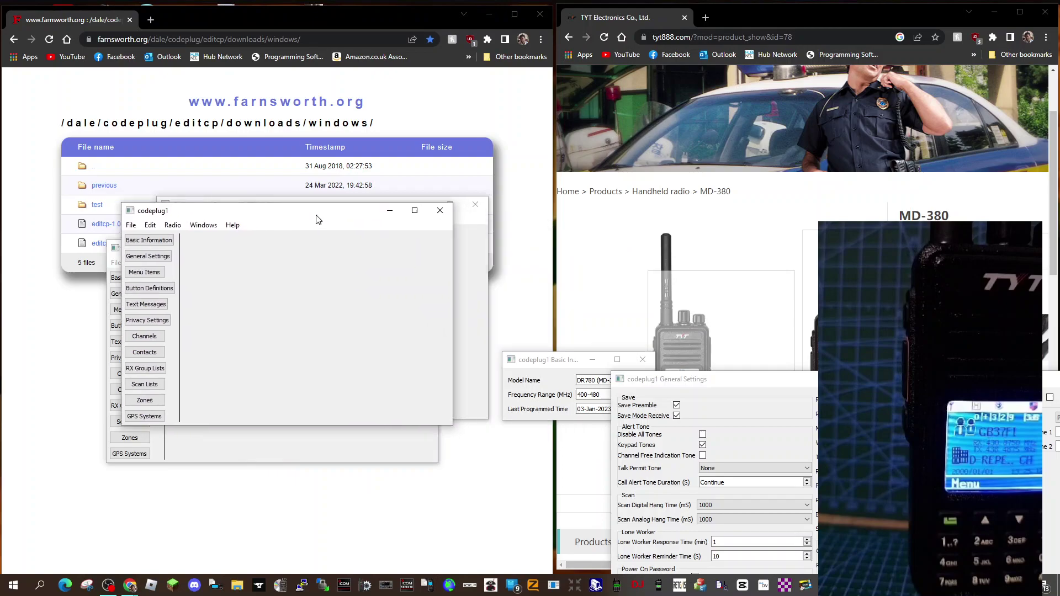
# - Attempt the RT3 factory firmware write and dismiss the failure error
pyautogui.click(205, 227)
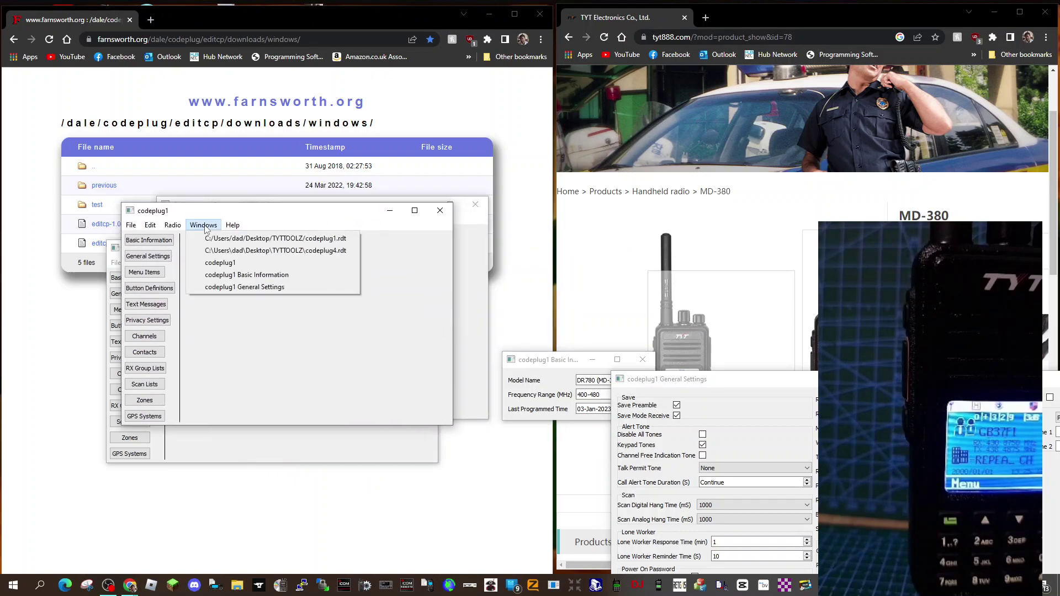
pyautogui.moveTo(172, 224)
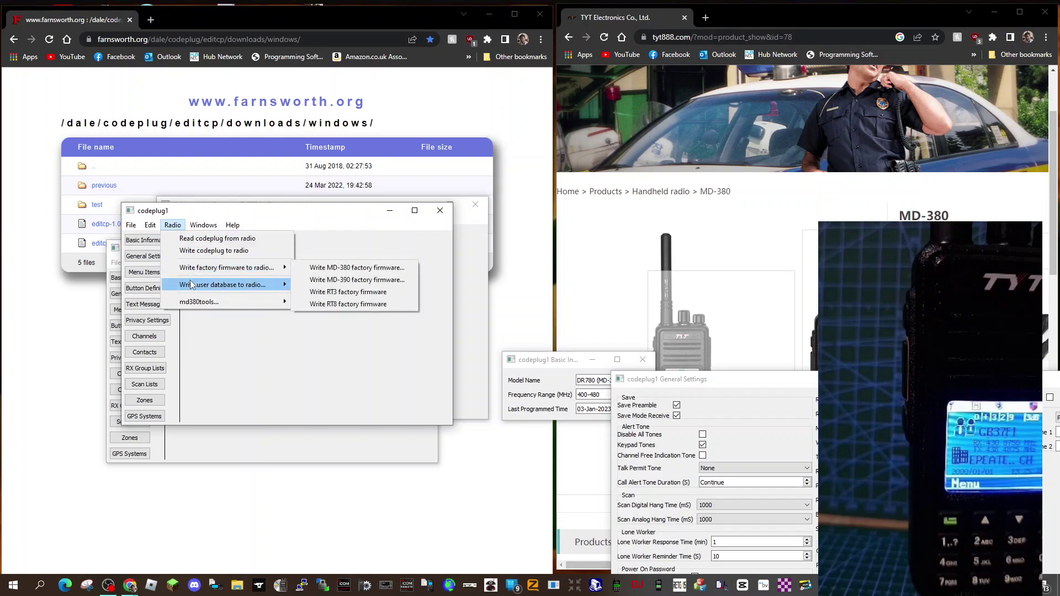
pyautogui.moveTo(193, 274)
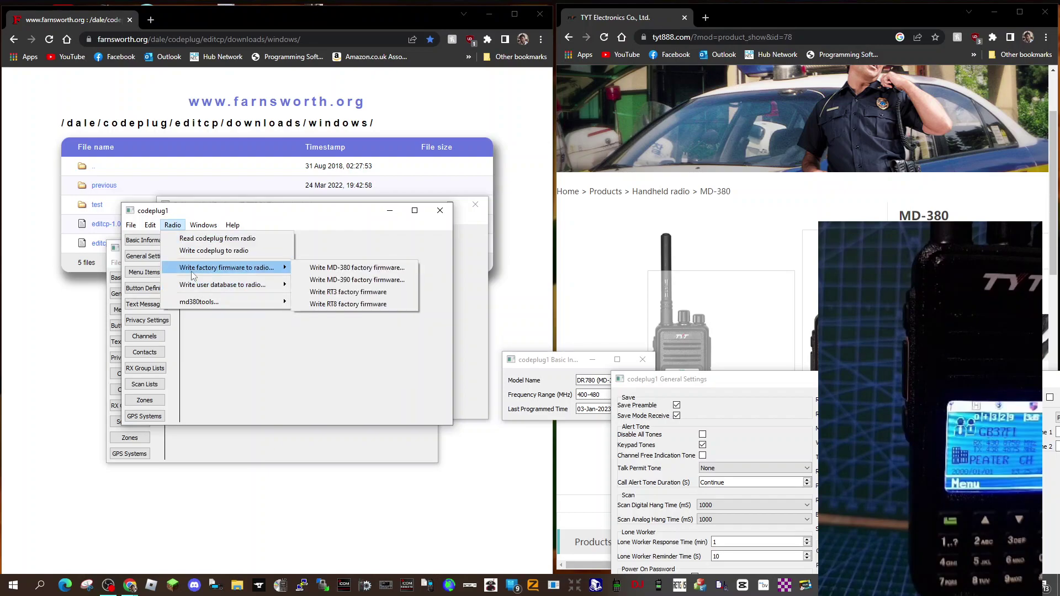
pyautogui.click(336, 292)
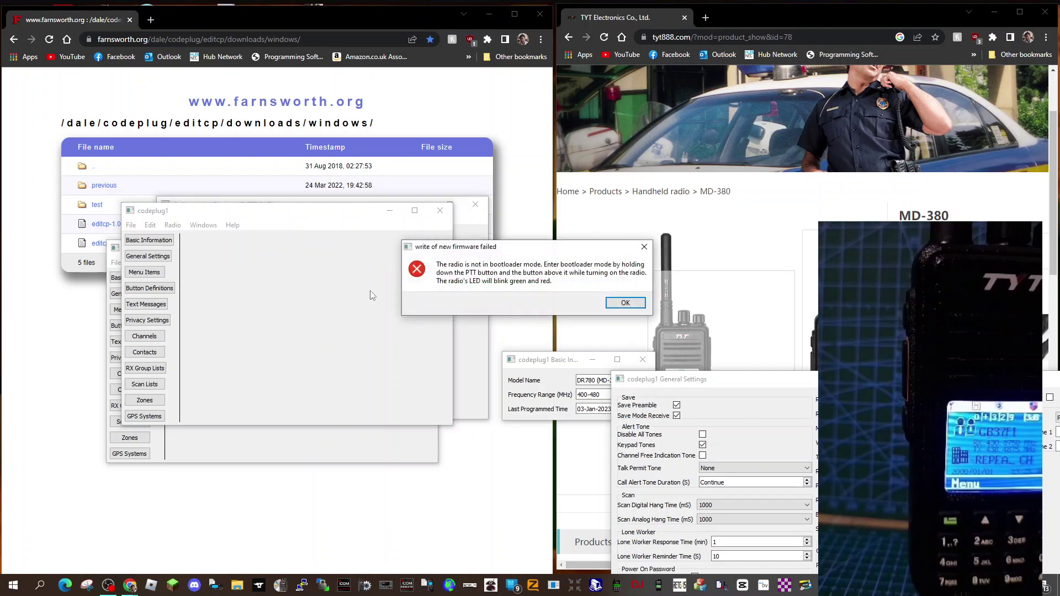
pyautogui.click(644, 247)
# - Start an MD-380 factory firmware write and list the radio model variants
pyautogui.click(204, 226)
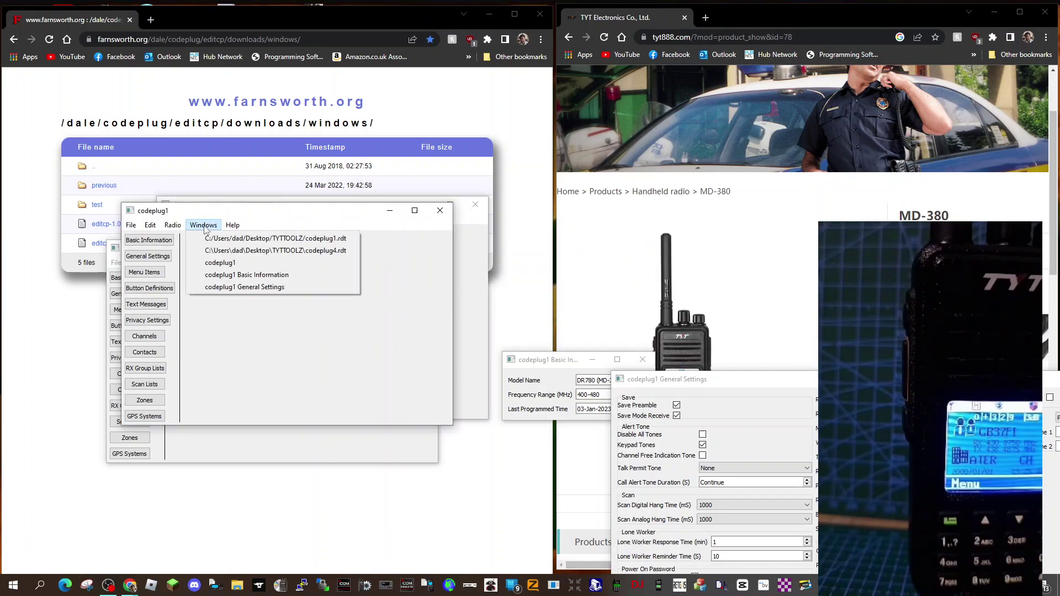
pyautogui.moveTo(172, 225)
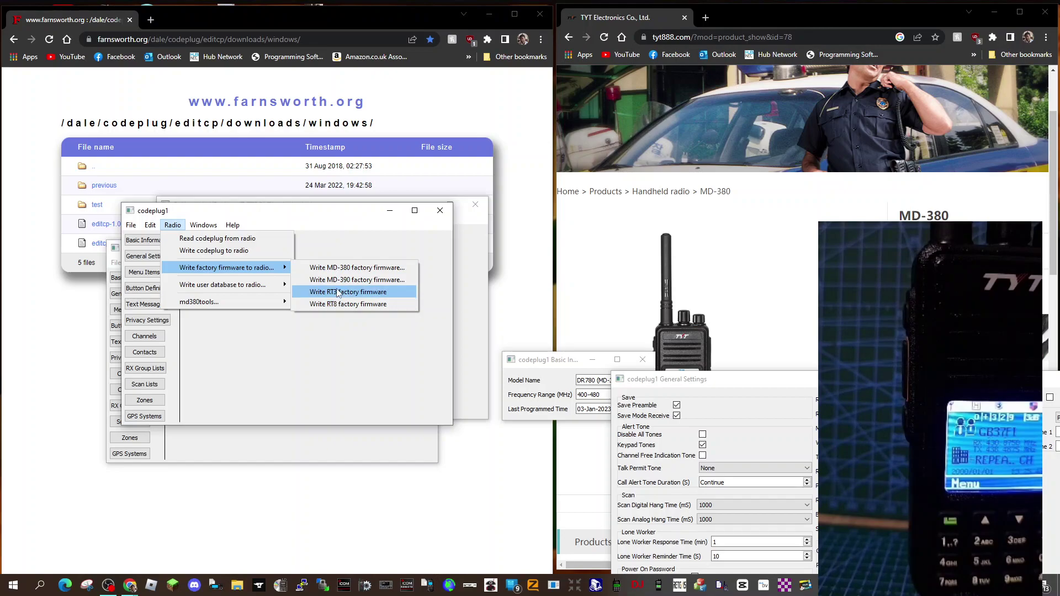
pyautogui.click(335, 268)
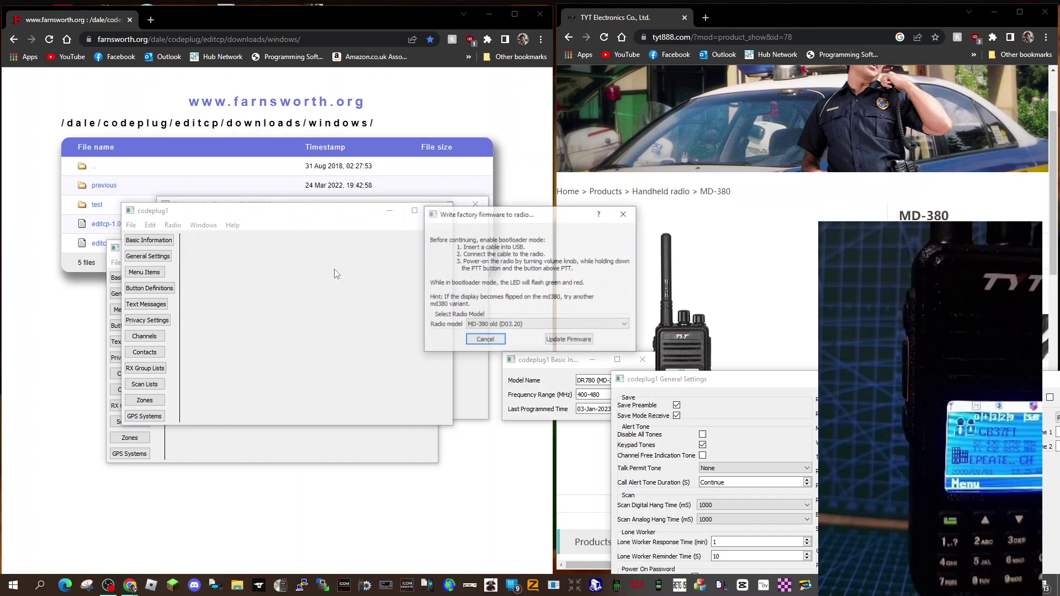
pyautogui.click(626, 325)
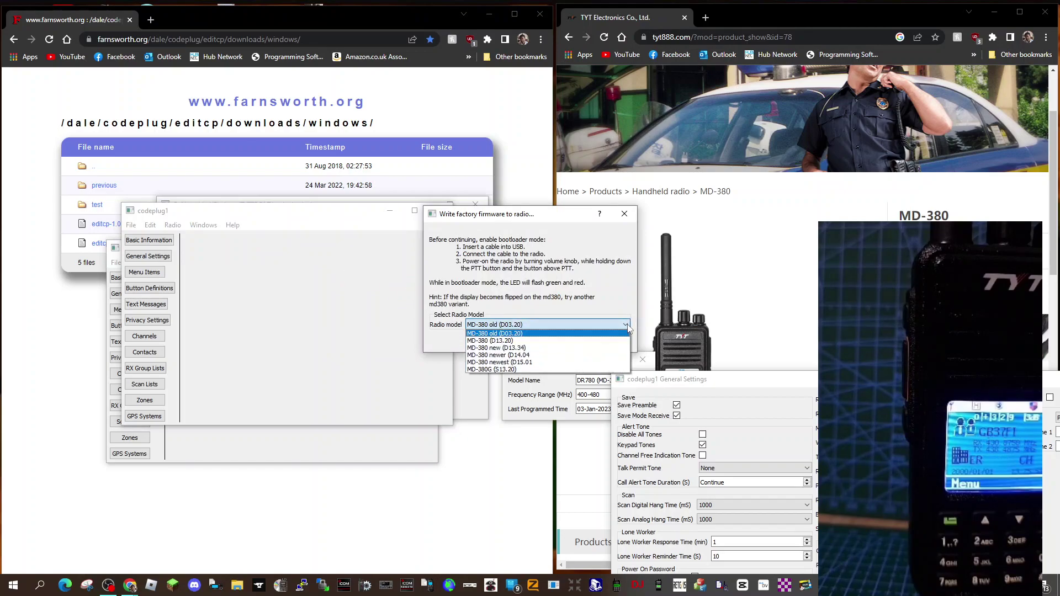